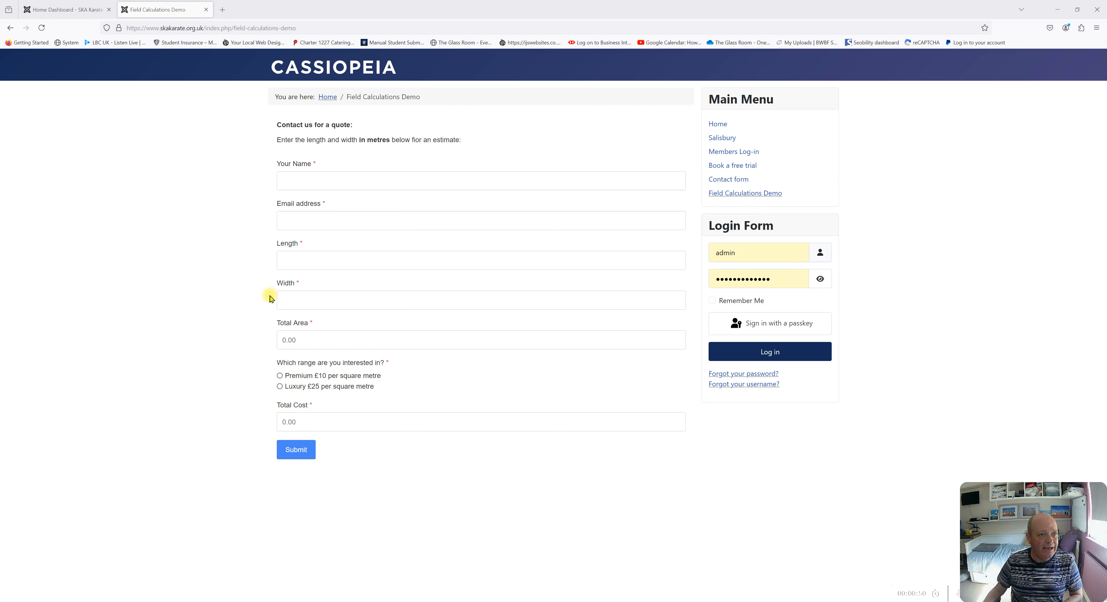
Leave the Field Calculations Demo page and return to the Joomla administrator Home Dashboard
left_click(71, 9)
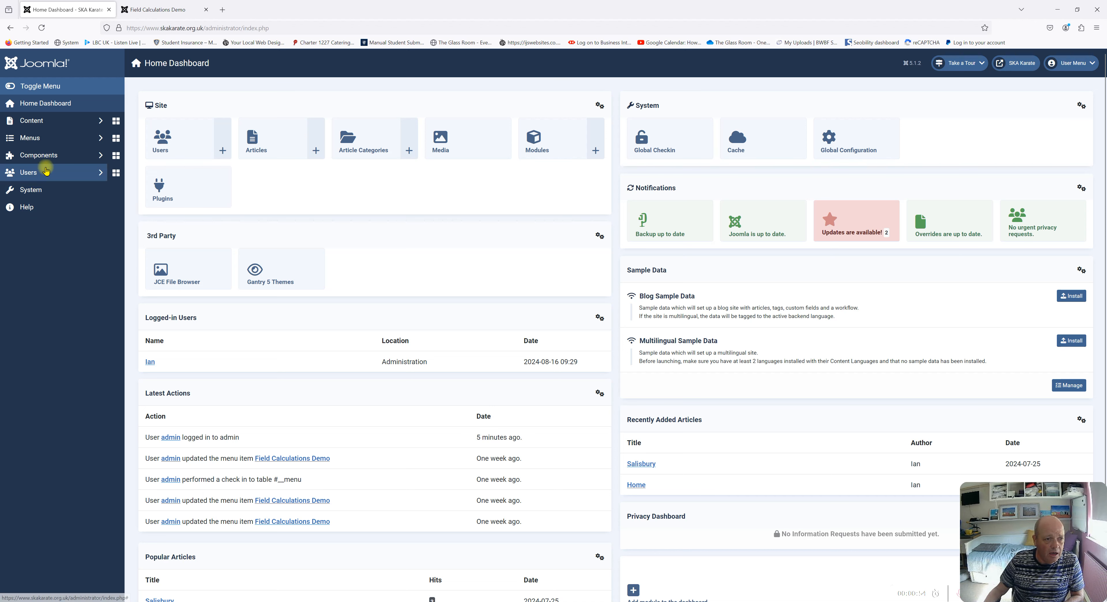
Go to Components > Convert Forms > Forms to reach the Field Calculations Demo form
left_click(54, 157)
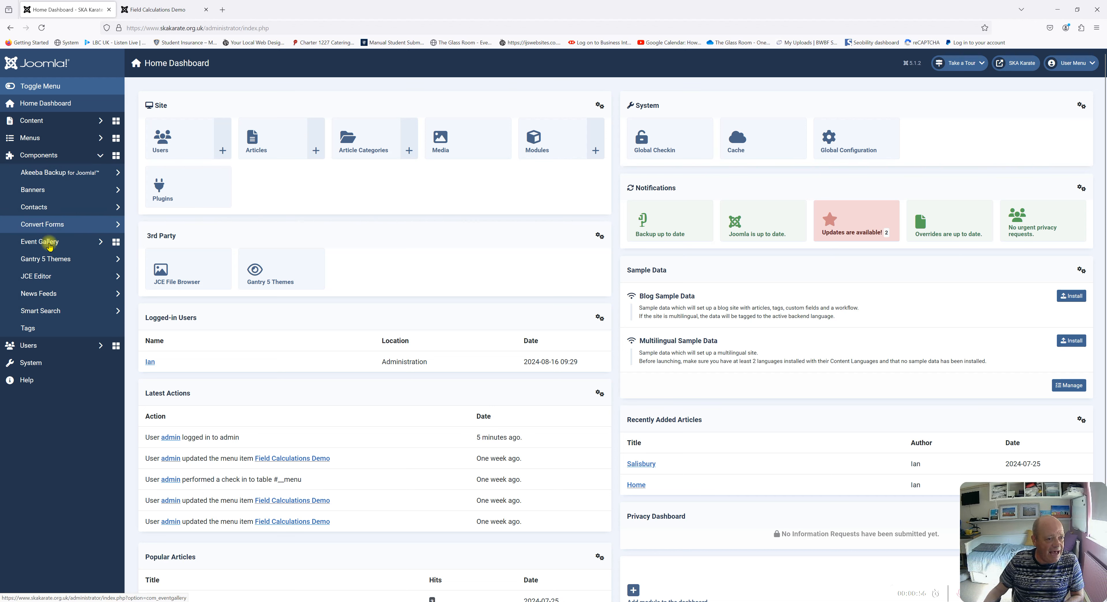
left_click(45, 224)
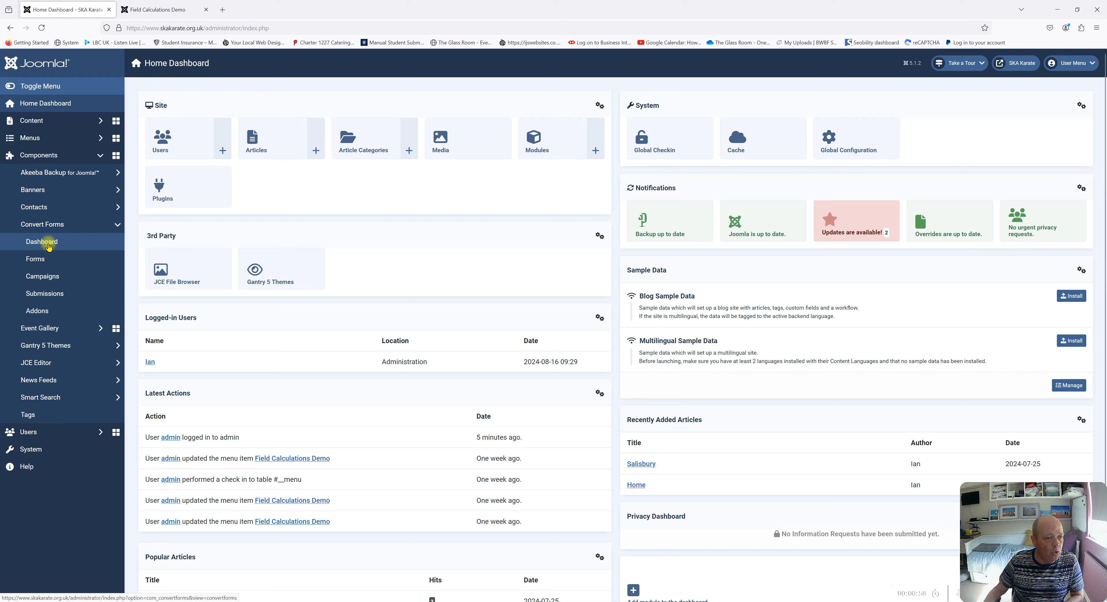
left_click(42, 266)
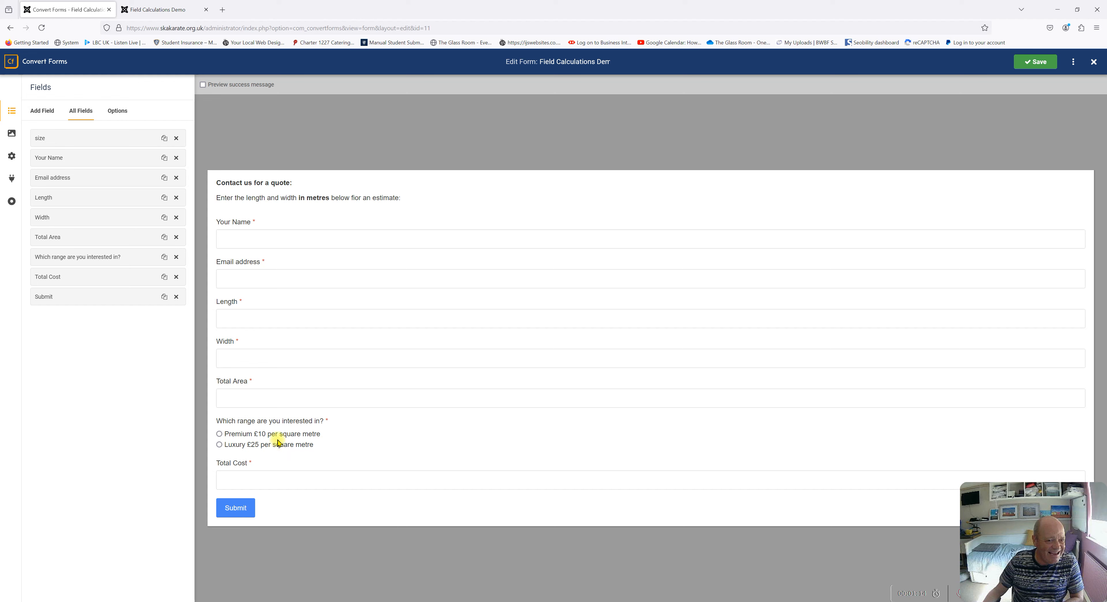
left_click(156, 10)
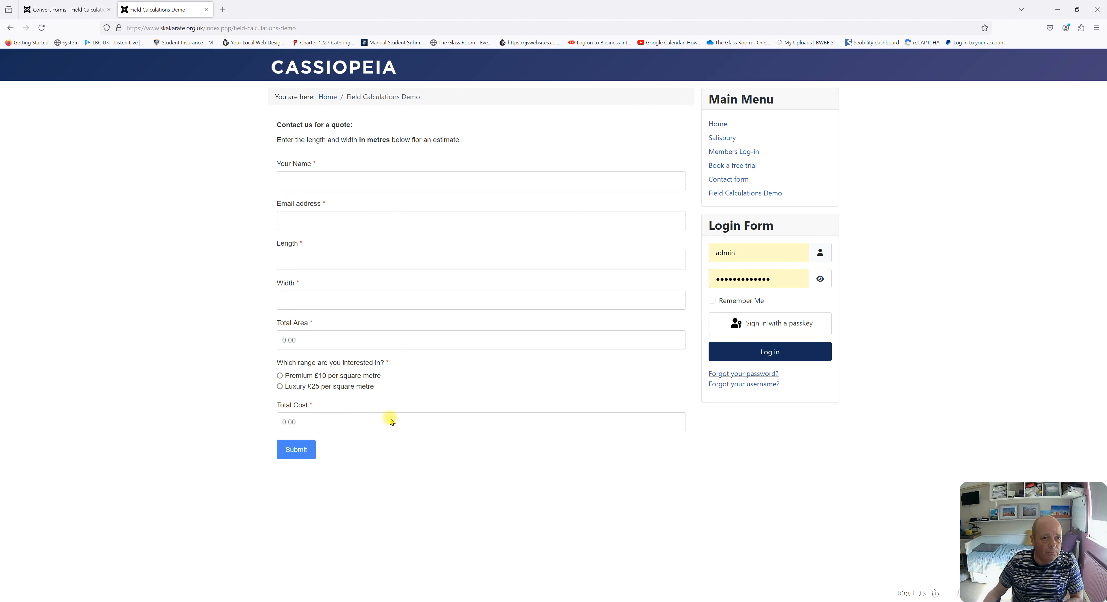
In the form builder, check the Length and Width fields, ending on Total Area's settings (name area)
left_click(69, 9)
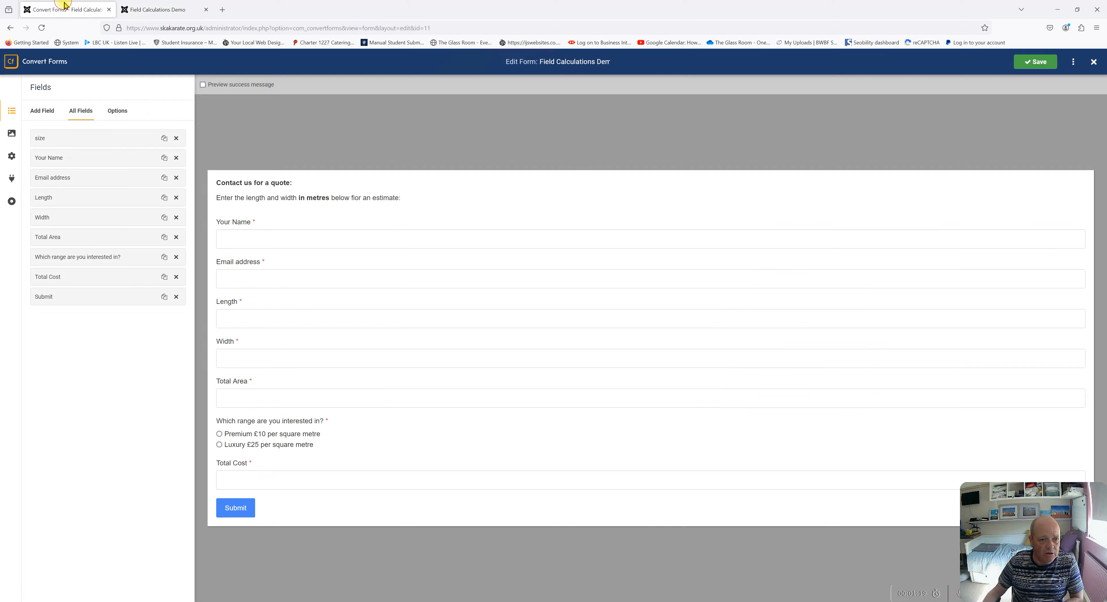
left_click(248, 316)
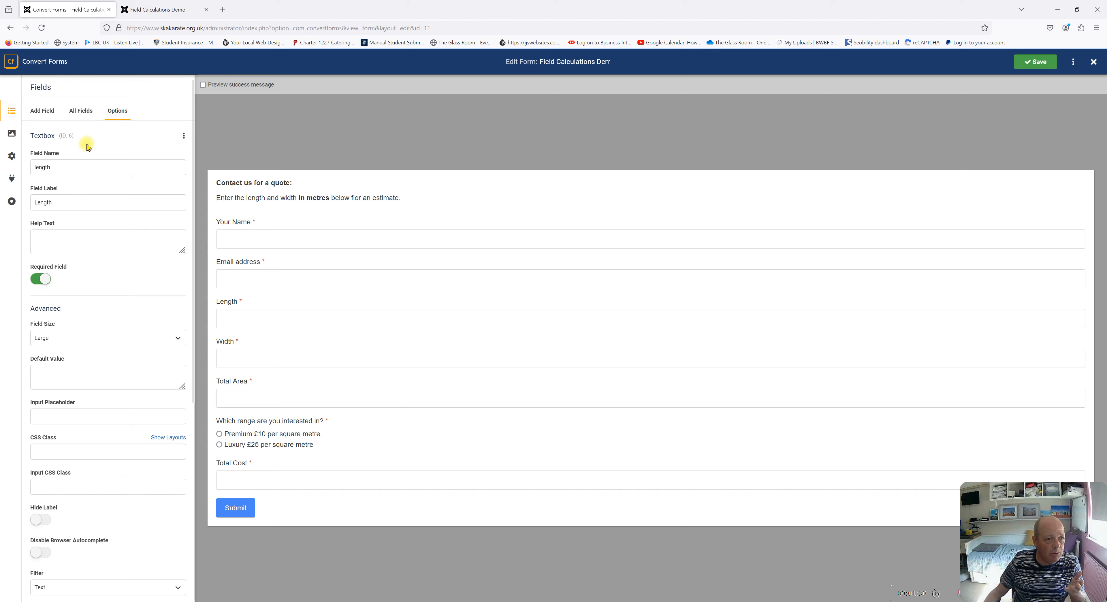
left_click(83, 113)
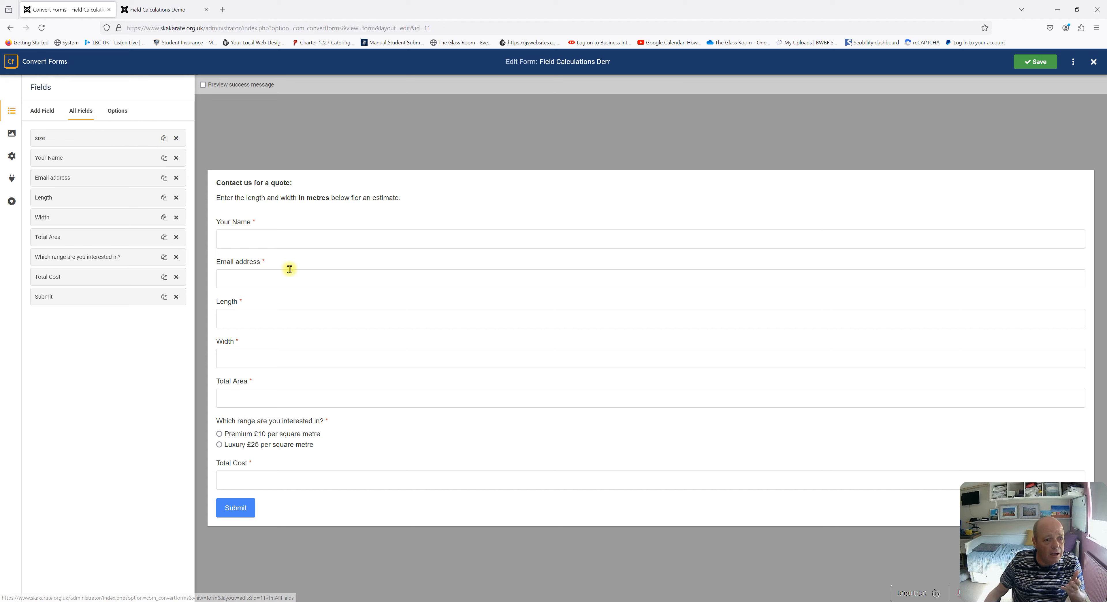
left_click(251, 318)
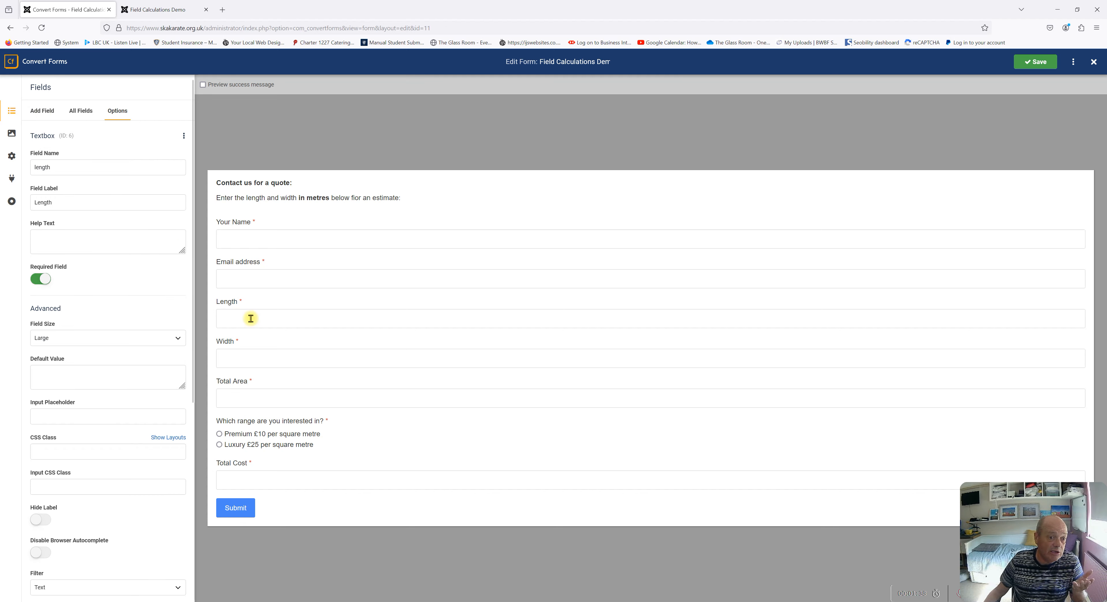
left_click(258, 363)
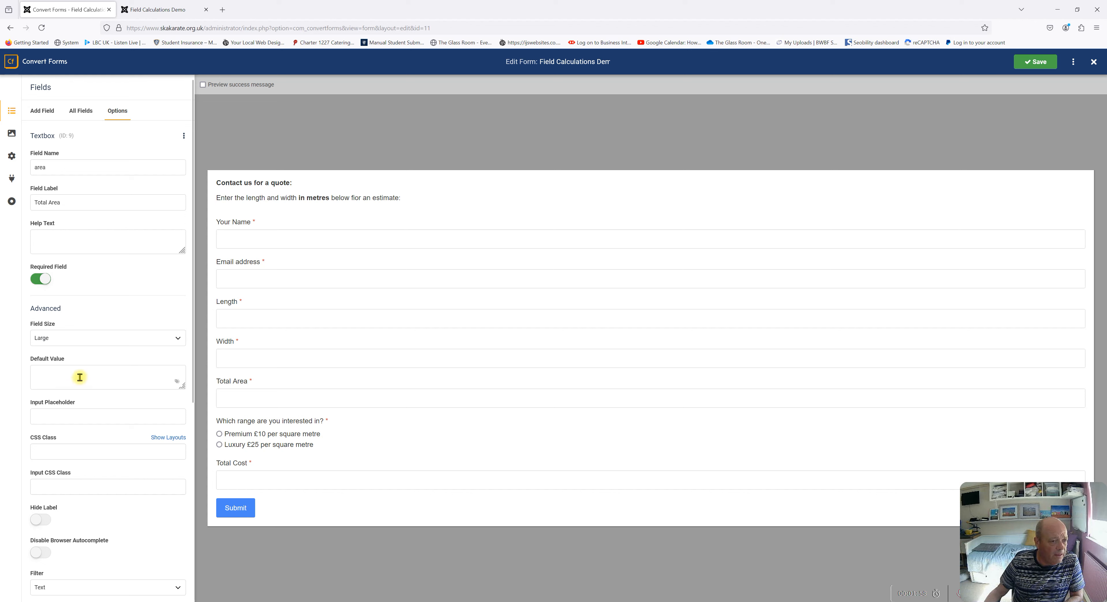
Turn on Enable Calculations for the Total Area field
scroll(99, 378, "down", 5)
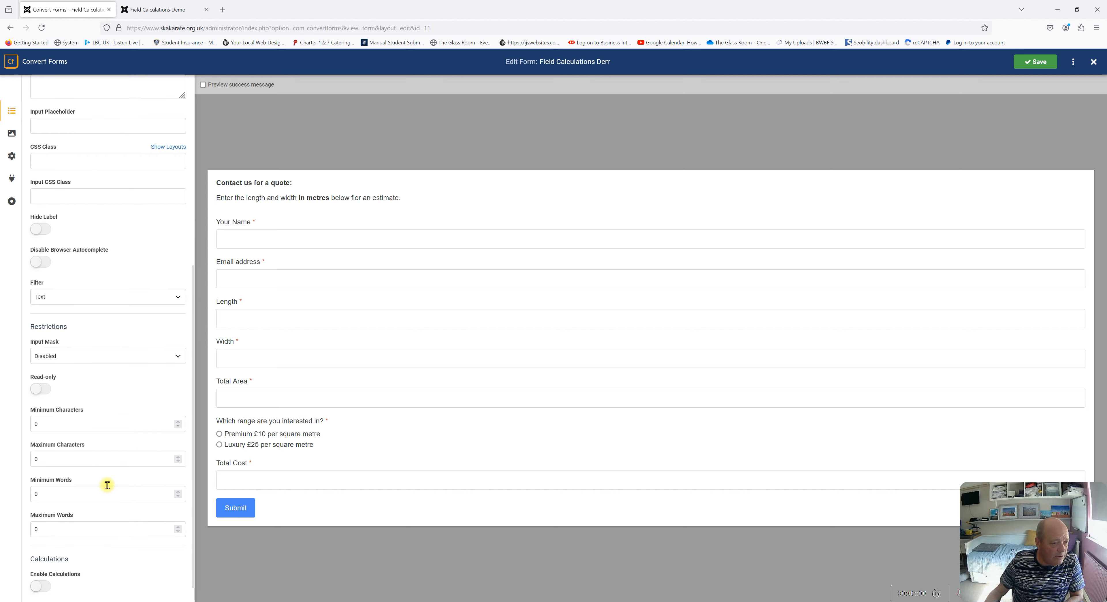
scroll(106, 488, "down", 1)
left_click(43, 572)
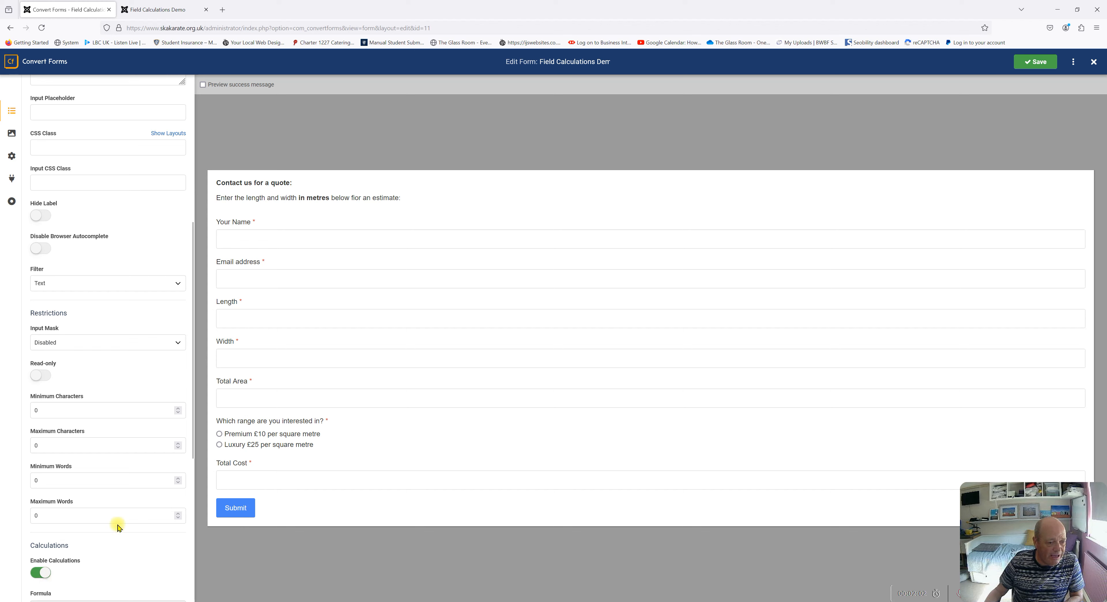
scroll(121, 495, "down", 4)
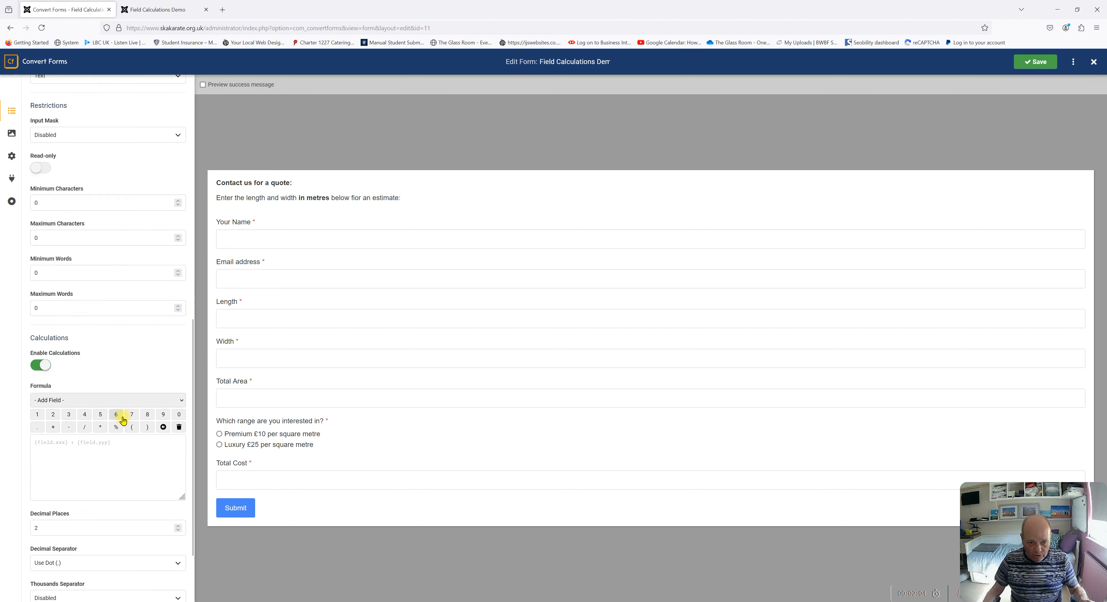
Build the Total Area formula {field.length}*{field.width}
left_click(115, 402)
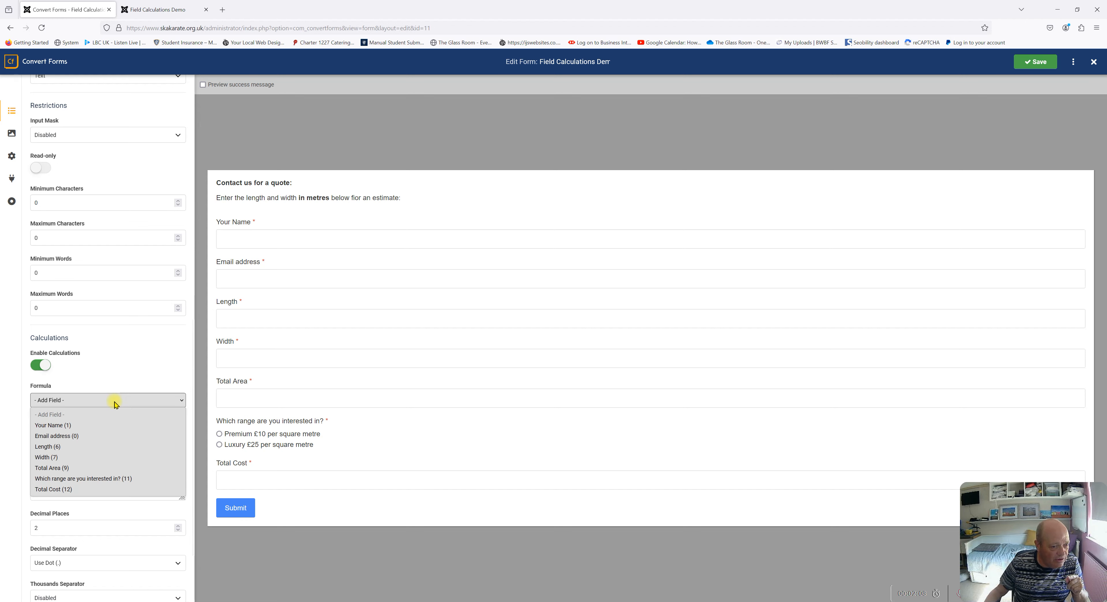
left_click(113, 402)
left_click(113, 402)
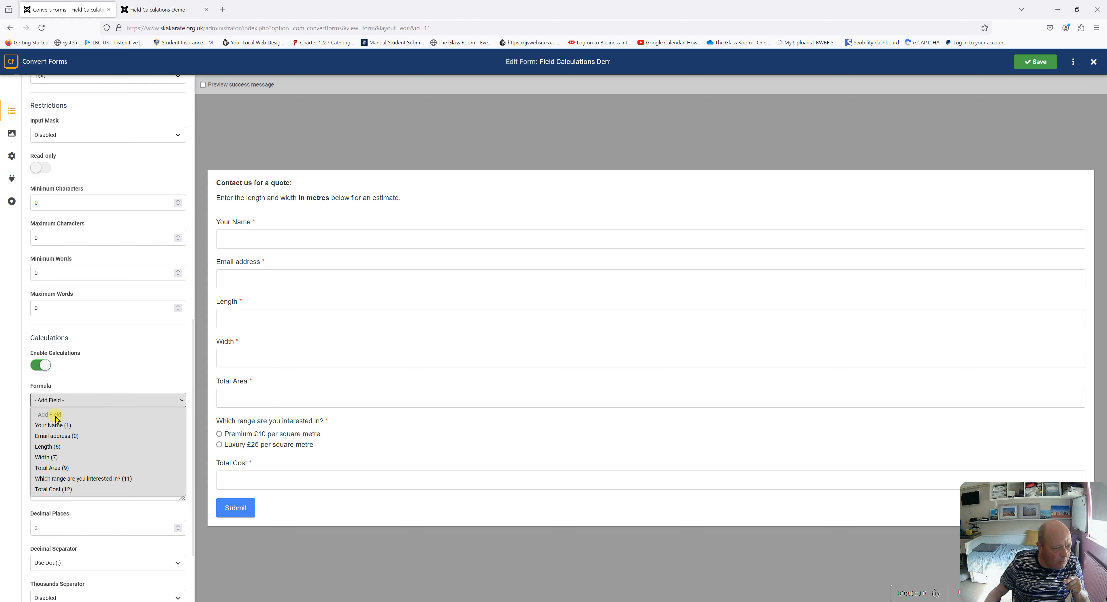
left_click(47, 448)
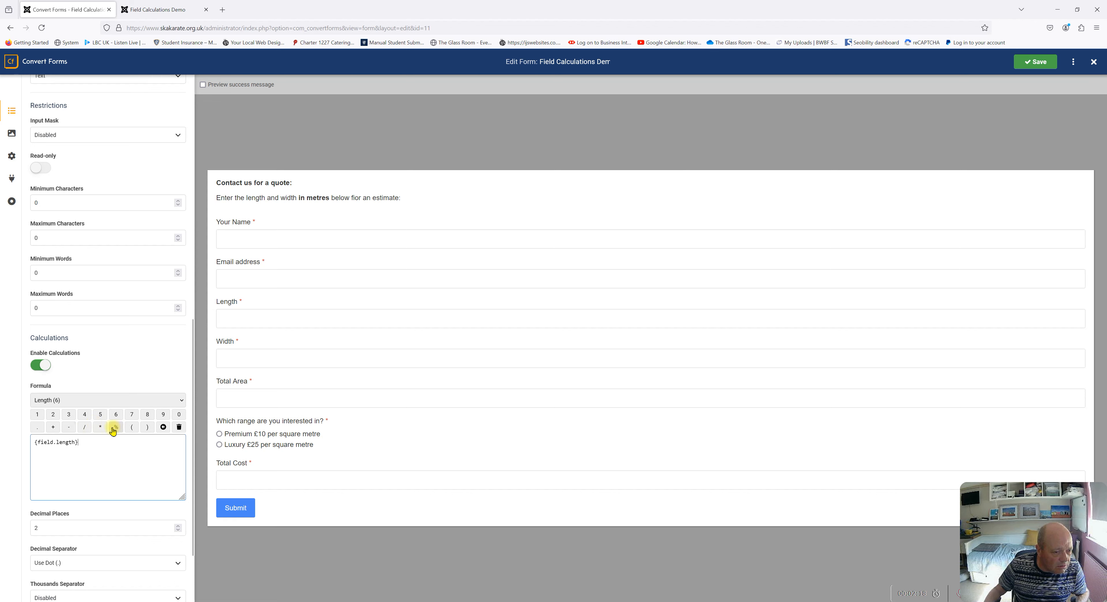
left_click(100, 427)
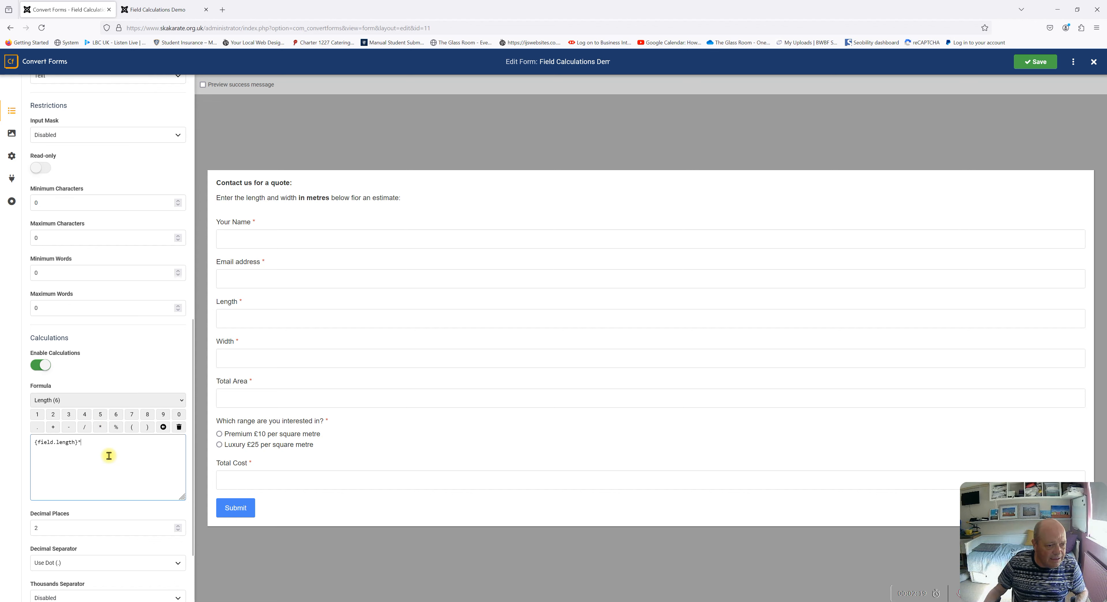
left_click(109, 400)
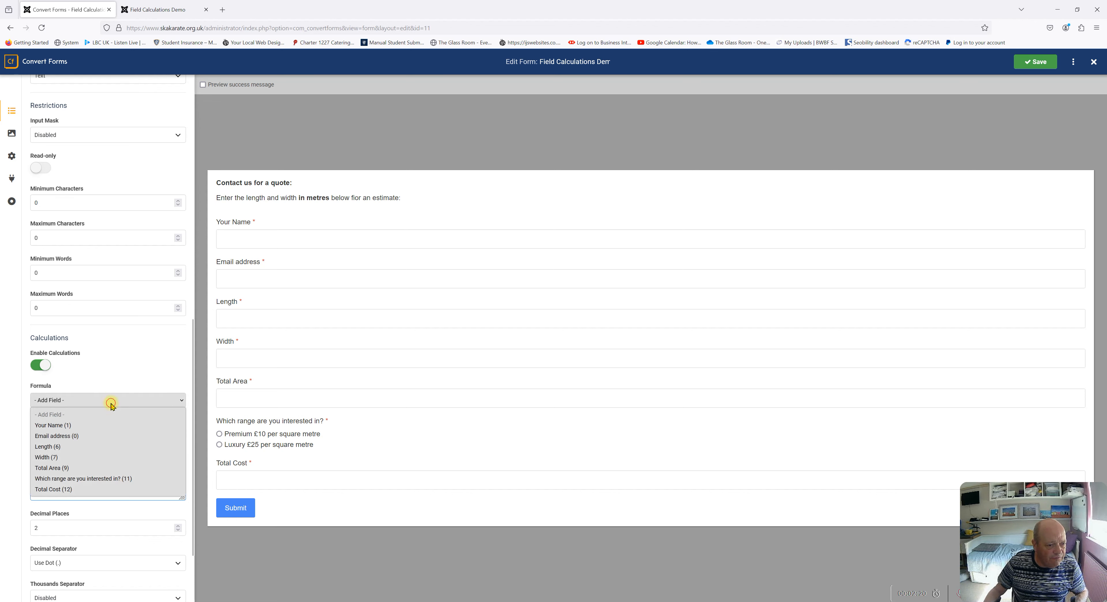
left_click(54, 457)
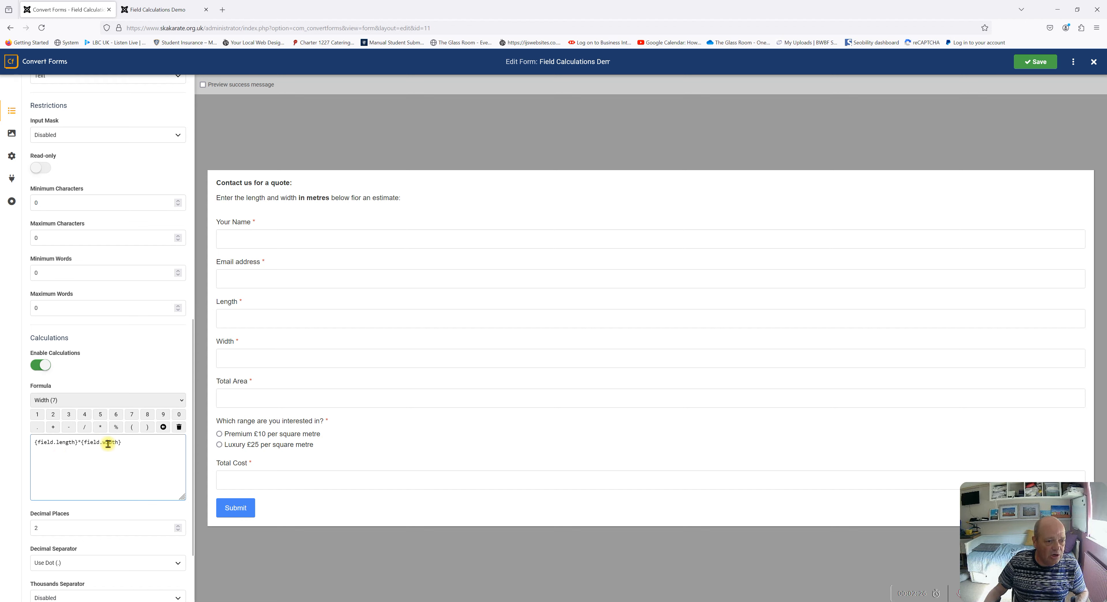
Save the form with the area formula
scroll(140, 503, "down", 1)
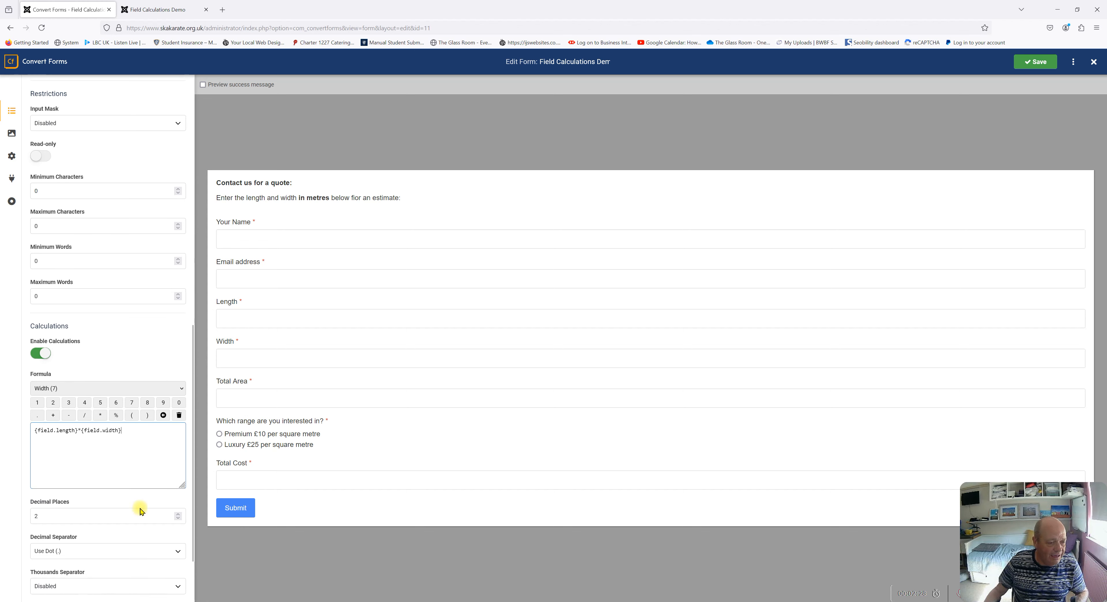
scroll(98, 450, "down", 1)
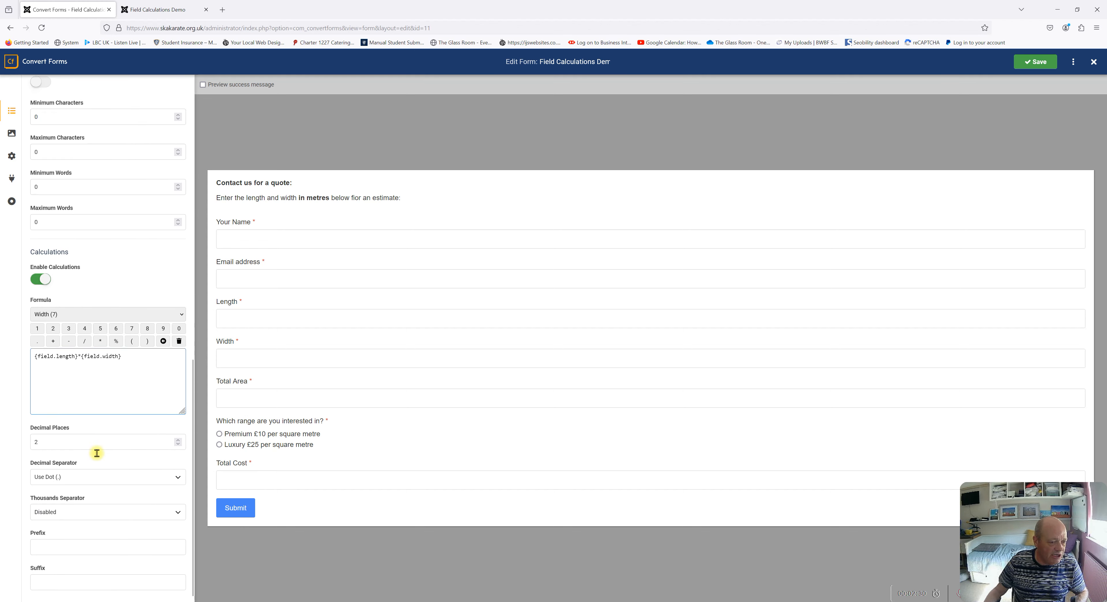
left_click(1039, 62)
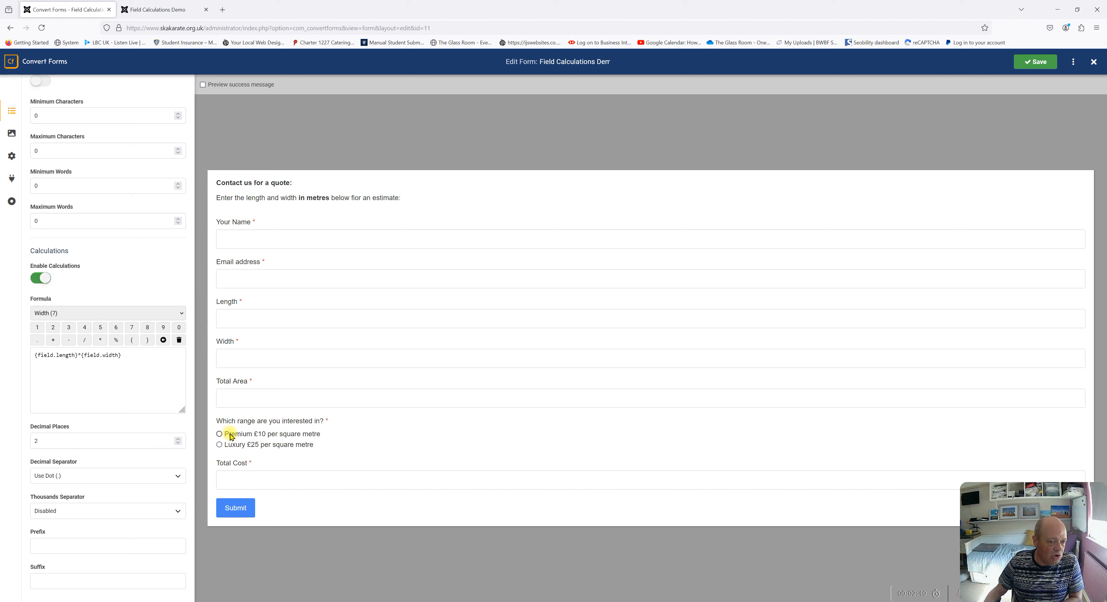
Open the price range field and enable calculation values for its choices
left_click(289, 437)
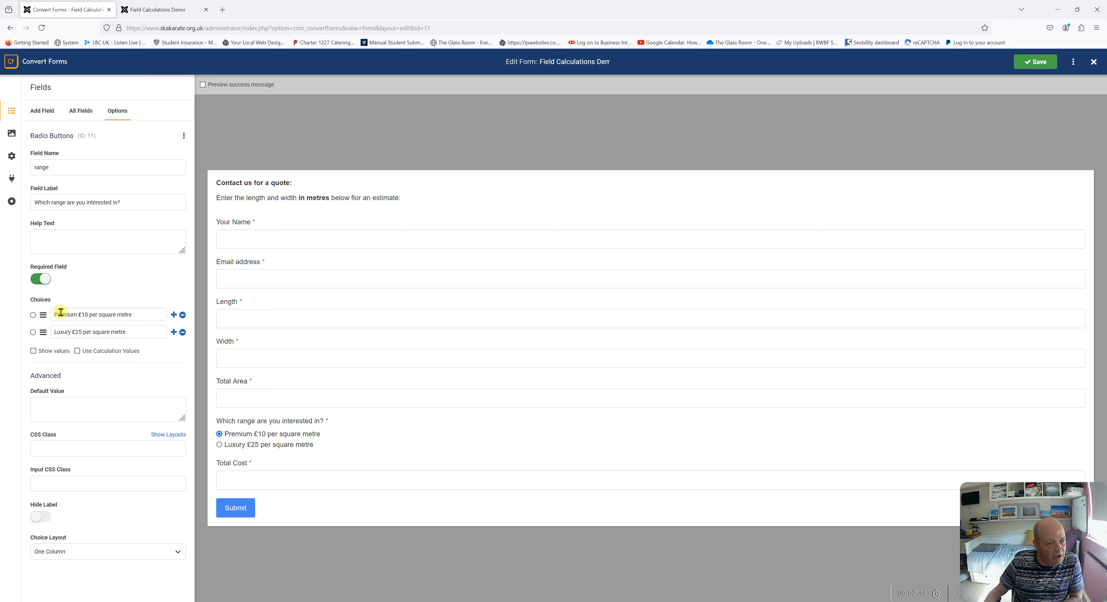
left_click_drag(53, 311, 144, 313)
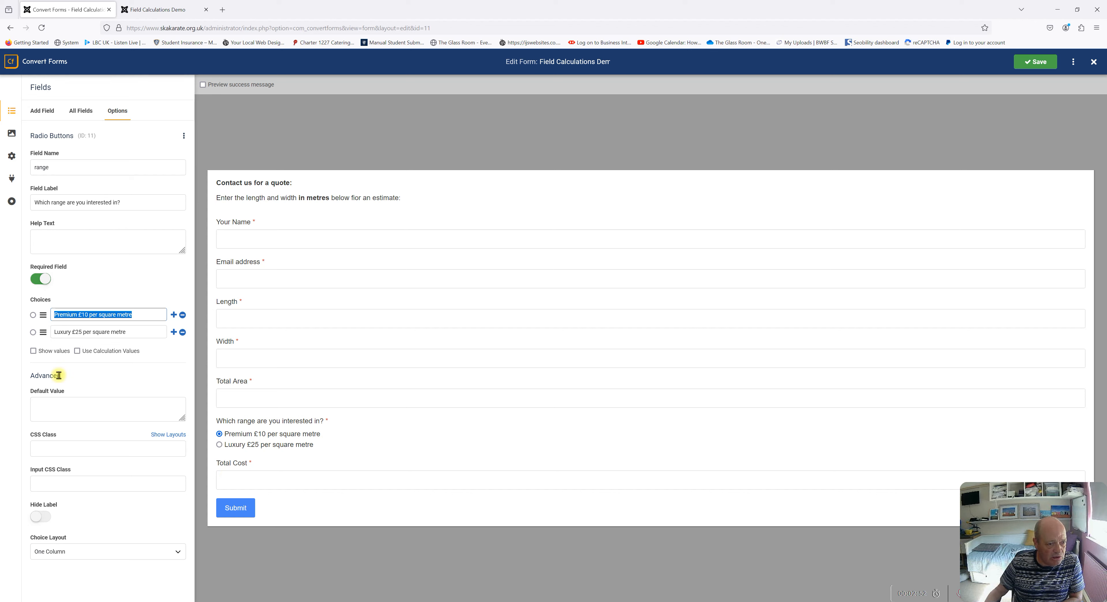
left_click(78, 350)
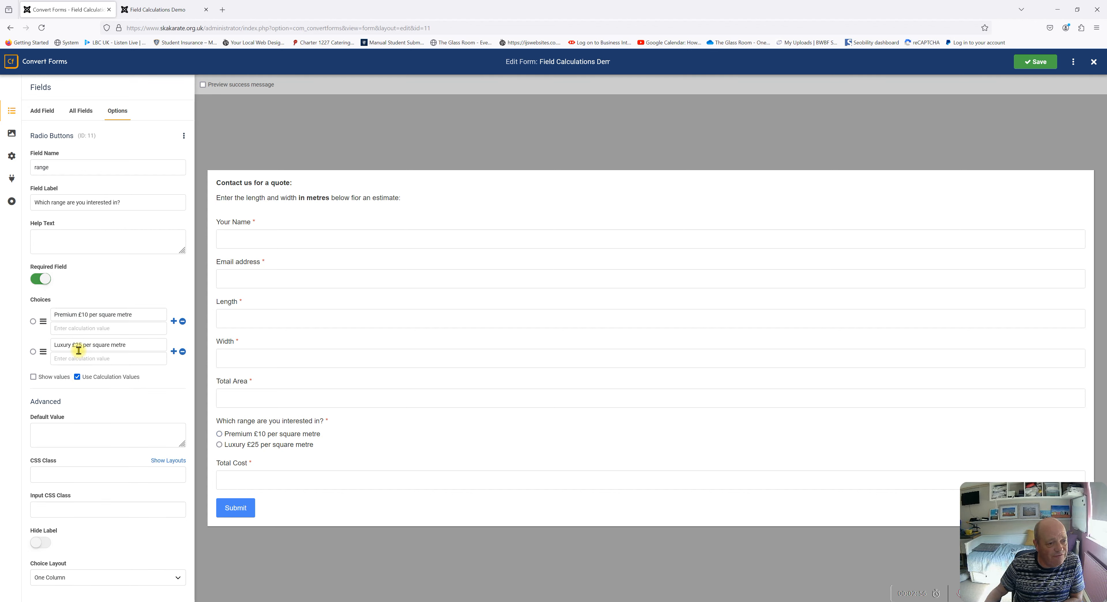
Give Premium a calculation value of 10 and Luxury 25, then save the form
left_click(81, 332)
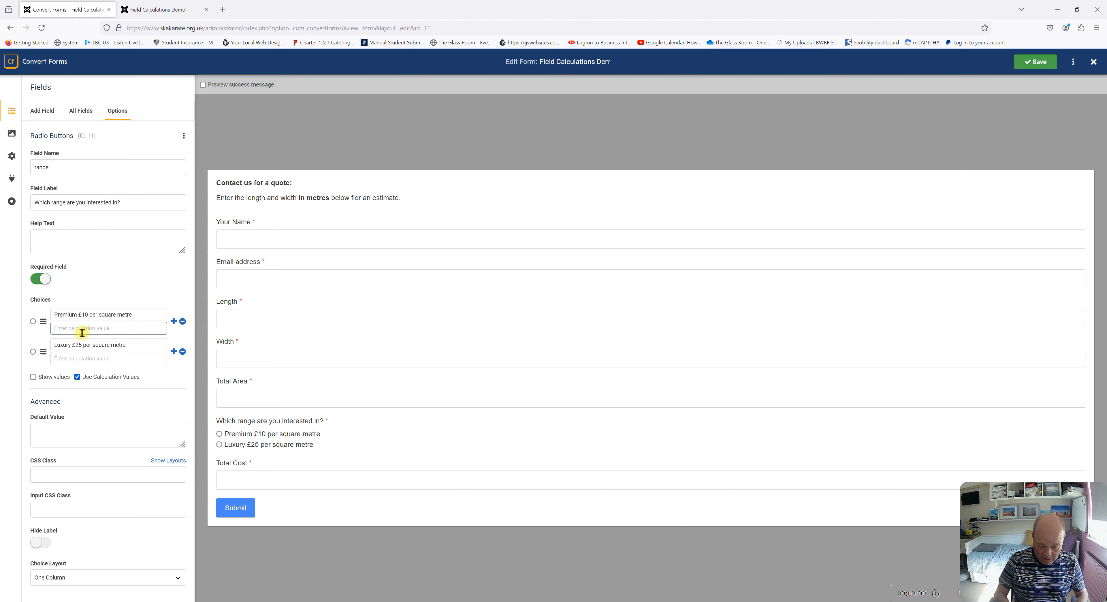
type("10")
left_click(86, 358)
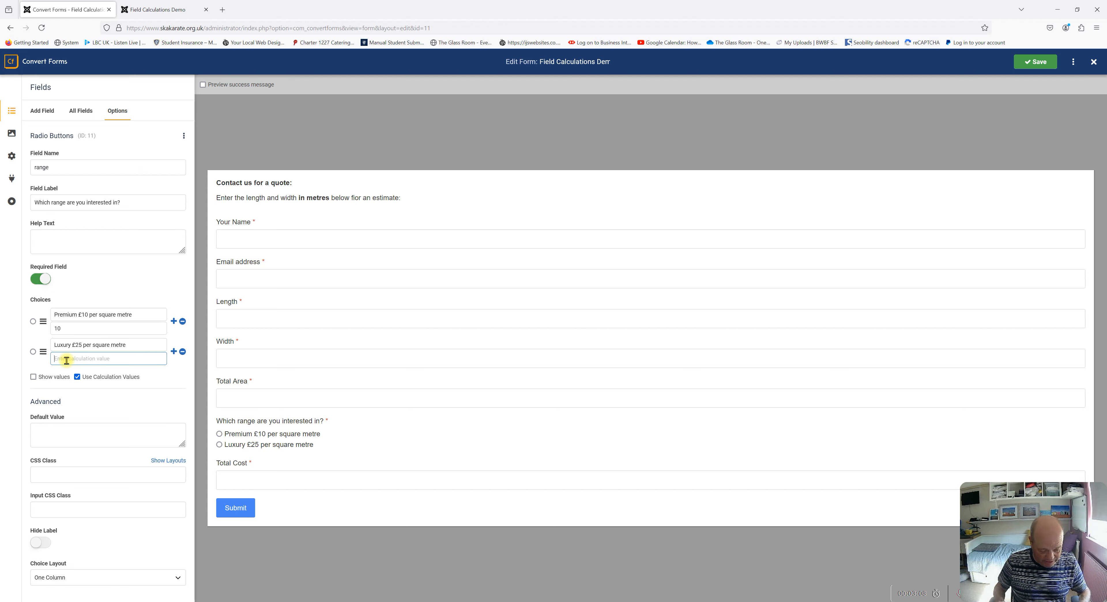
type("25")
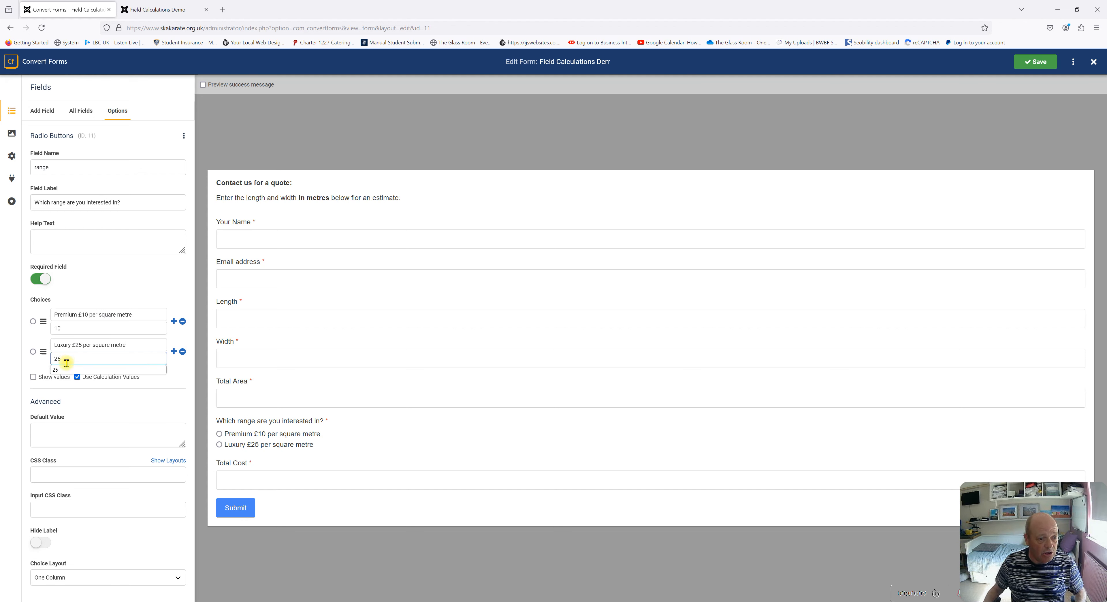
left_click(114, 405)
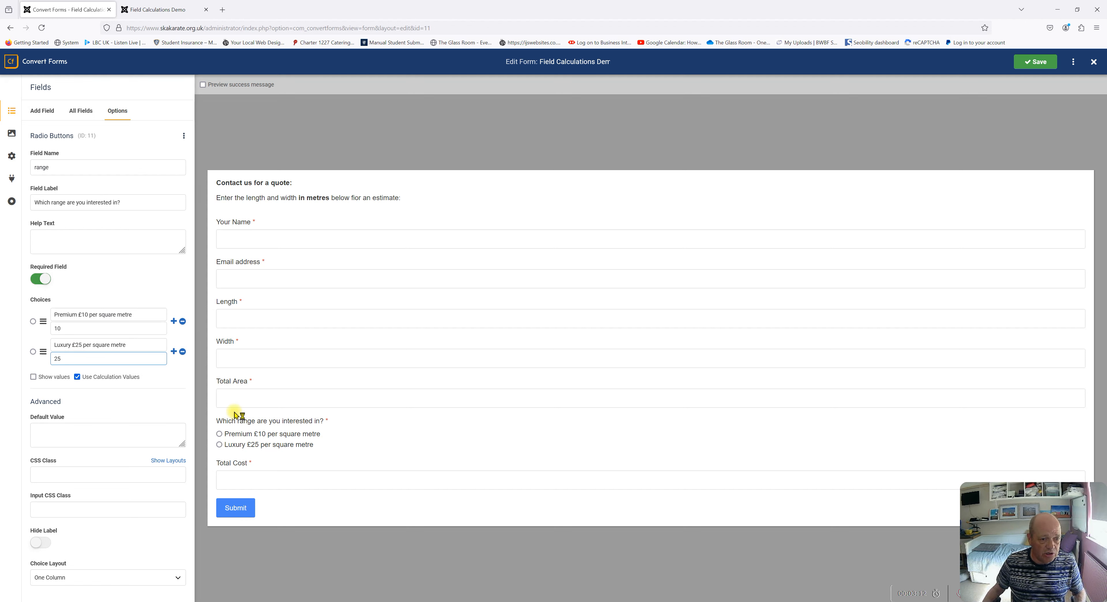
left_click(1041, 69)
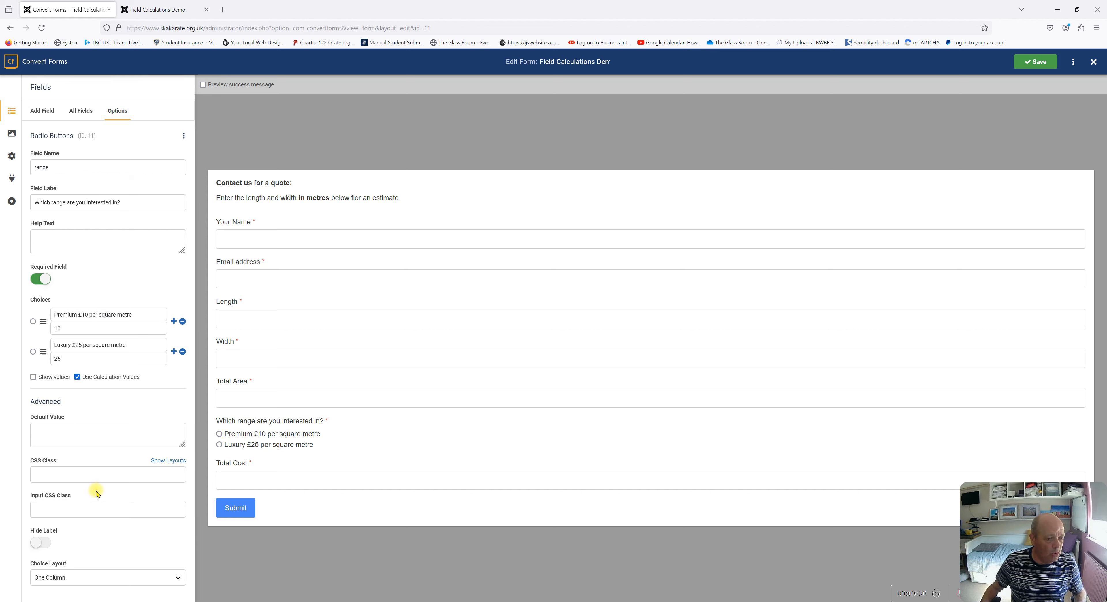
Turn on Enable Calculations for the Total Cost field
left_click(234, 480)
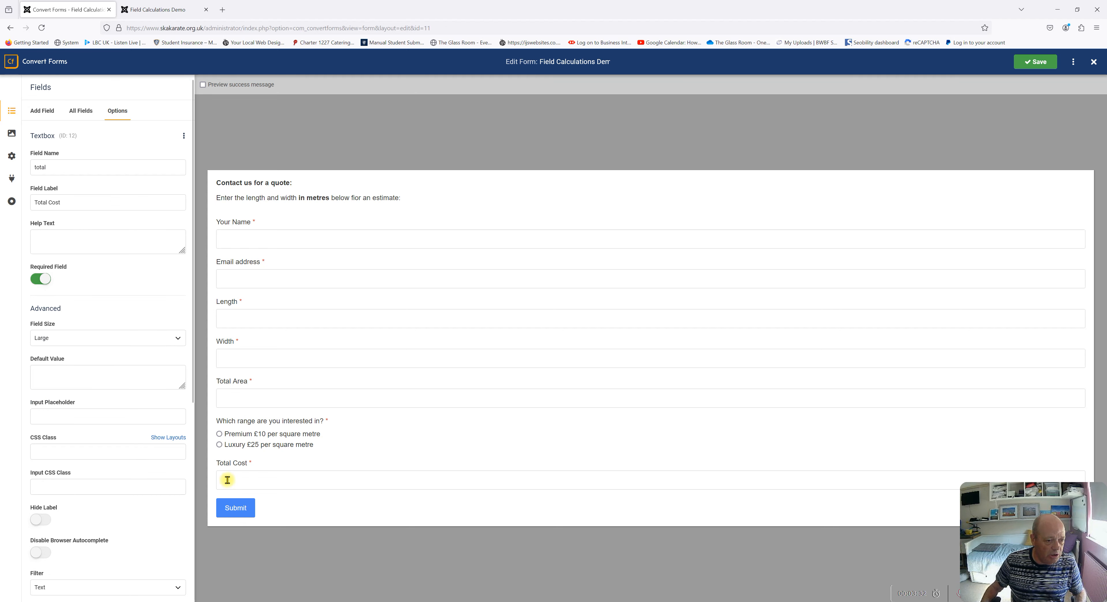
scroll(86, 268, "down", 3)
scroll(86, 268, "down", 3)
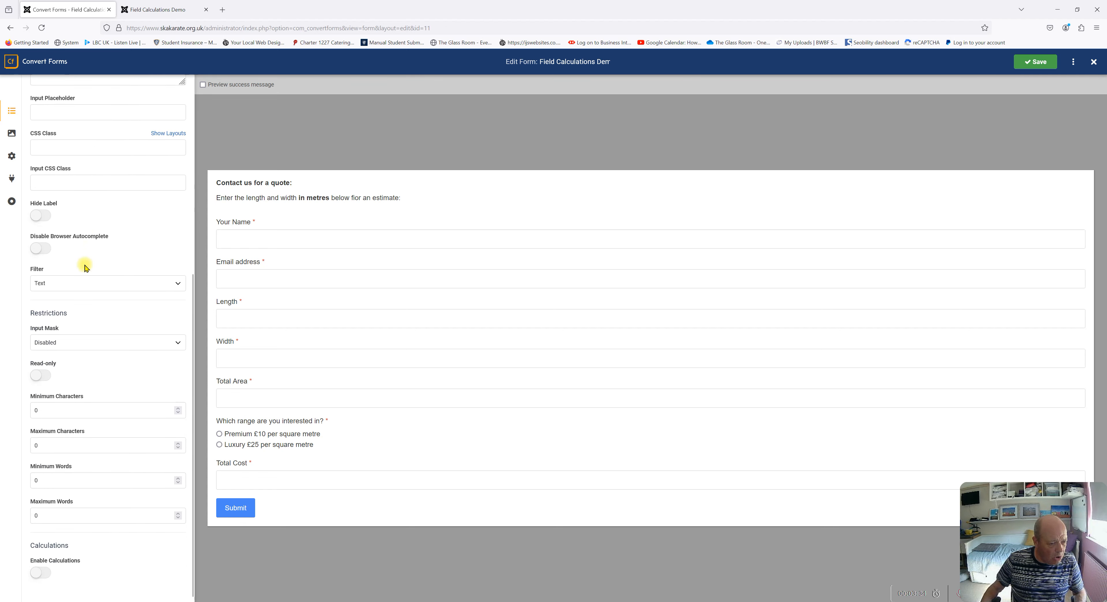
left_click(43, 576)
scroll(99, 482, "down", 7)
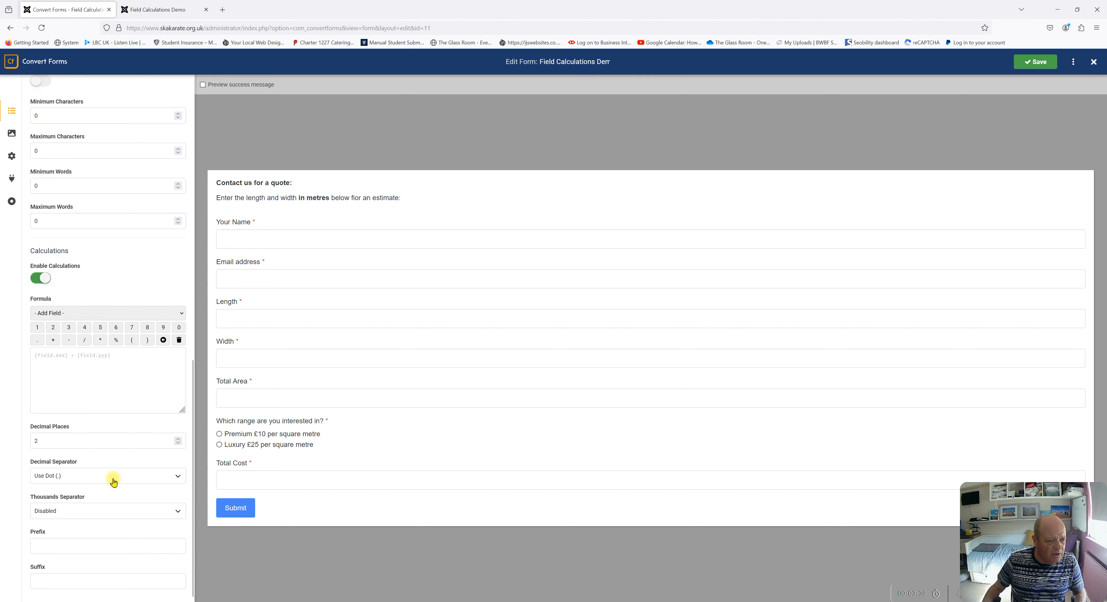
Set the Total Cost formula to {field.area}*{field.range} and save the form
left_click(103, 315)
left_click(44, 382)
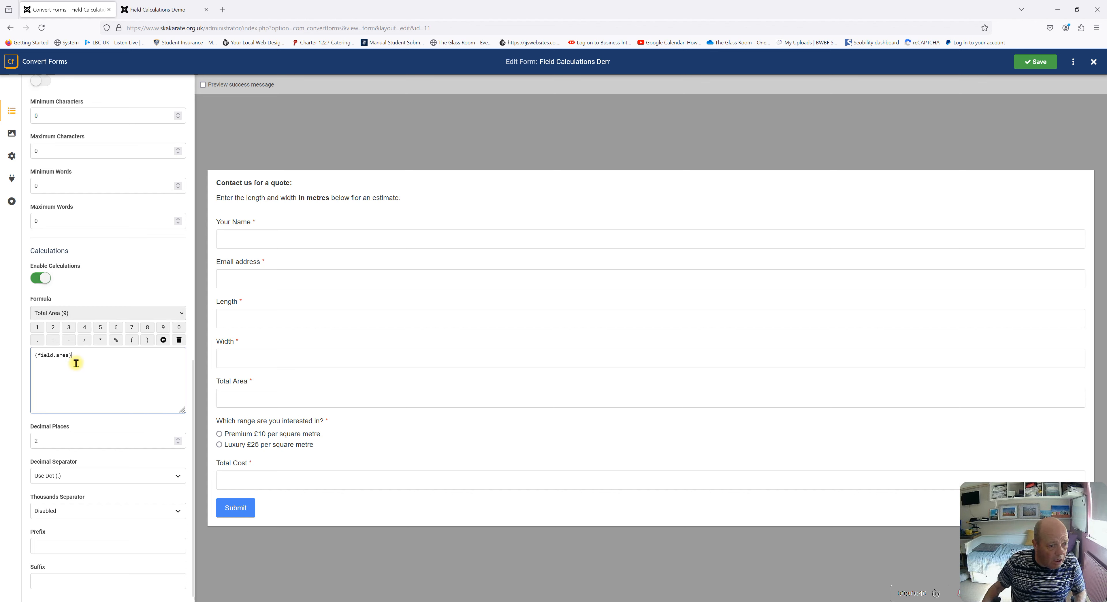
left_click(101, 341)
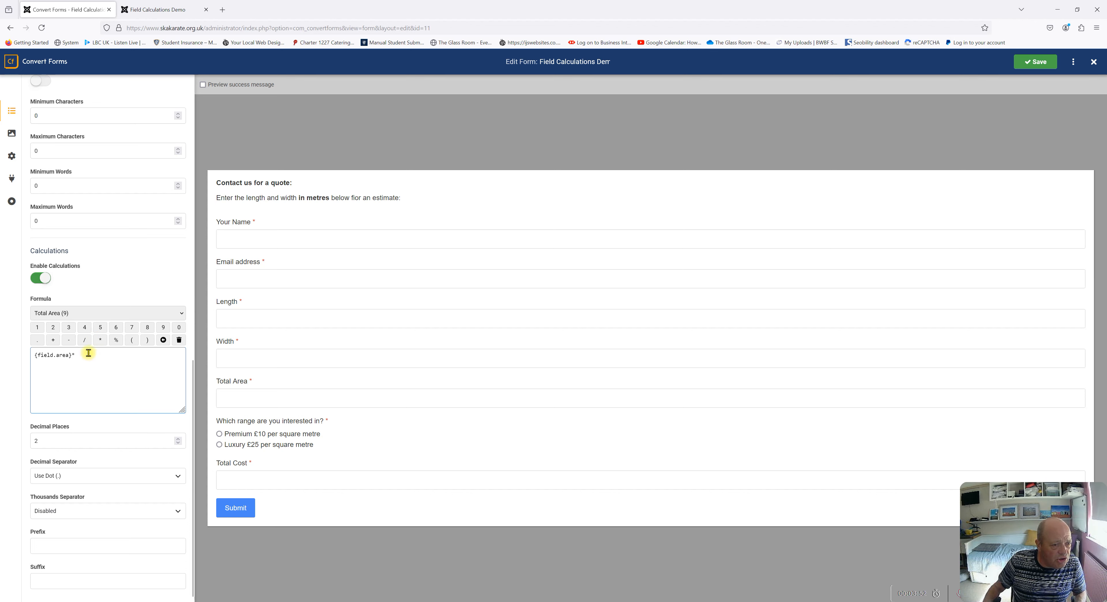
left_click(98, 313)
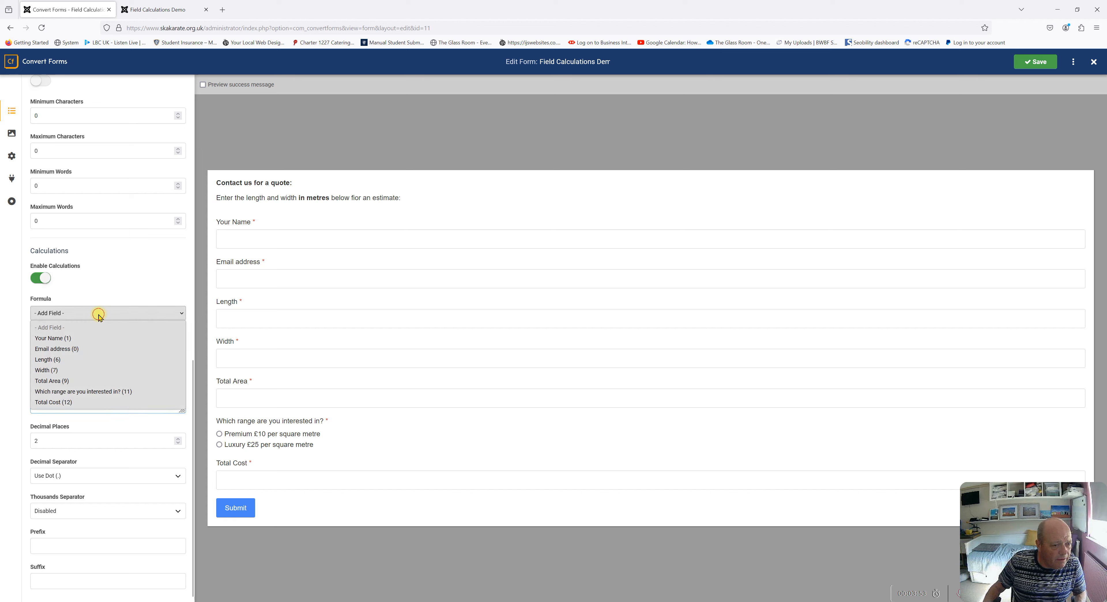
left_click(65, 391)
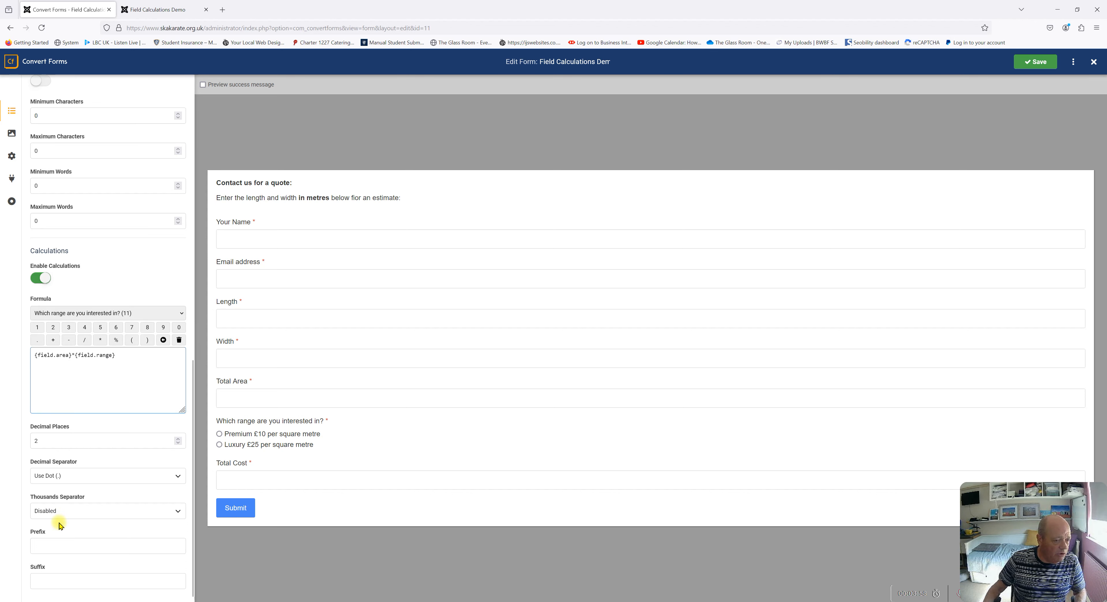
left_click(1036, 66)
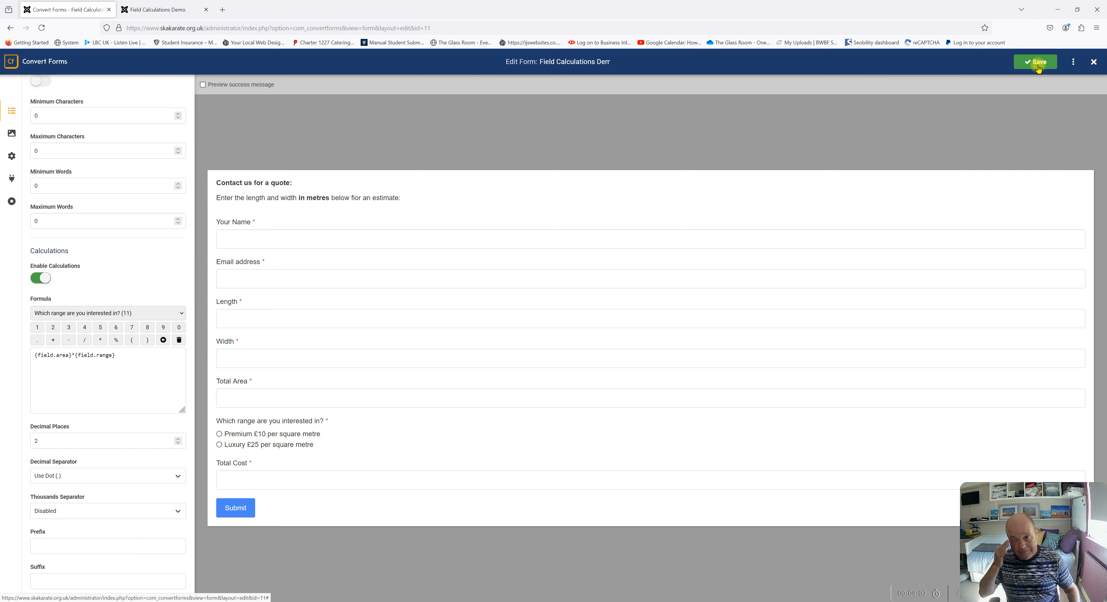
On the live quote form, fill in Your Name and the email address
left_click(163, 6)
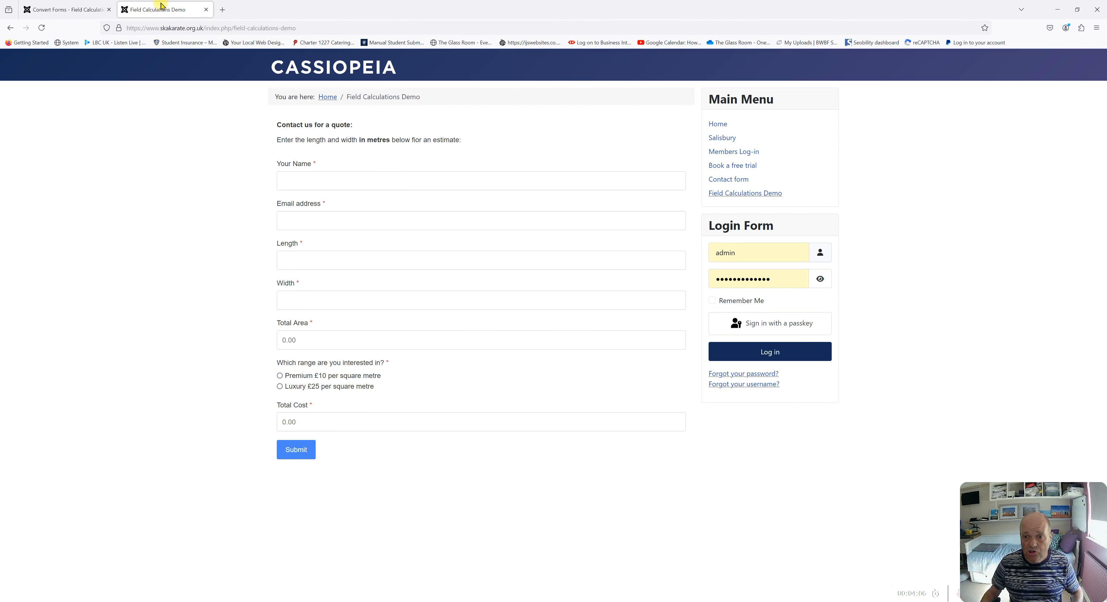
left_click(301, 177)
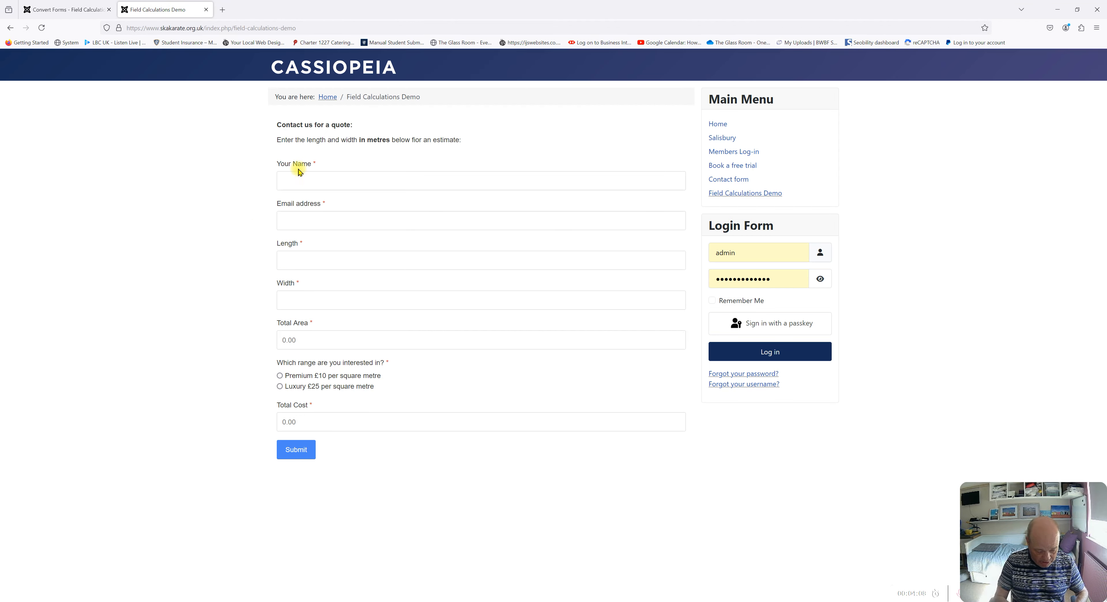
type("Ian")
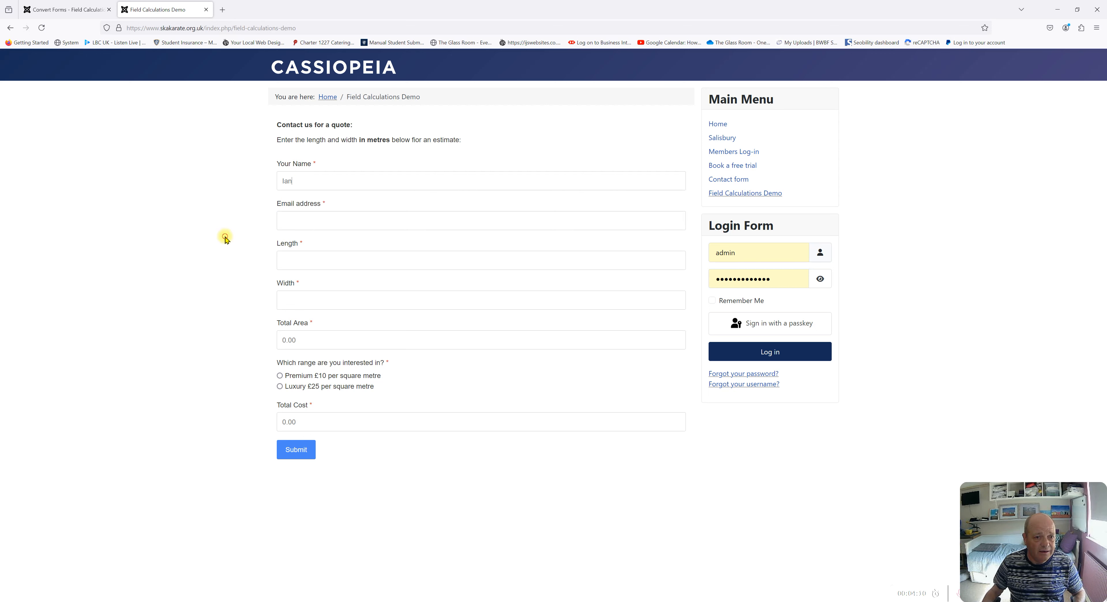
left_click(297, 222)
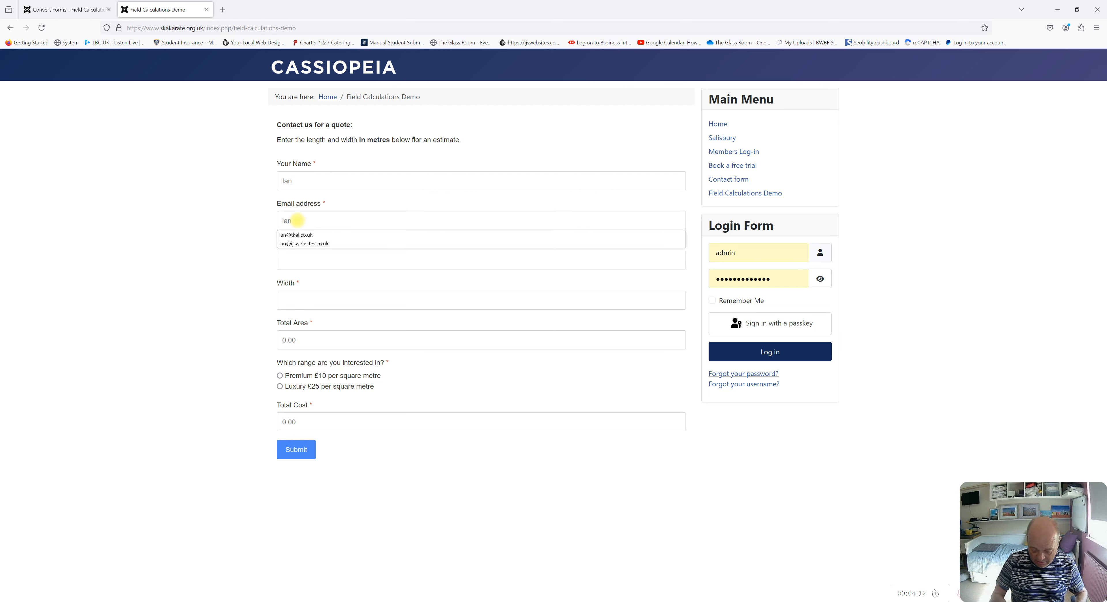
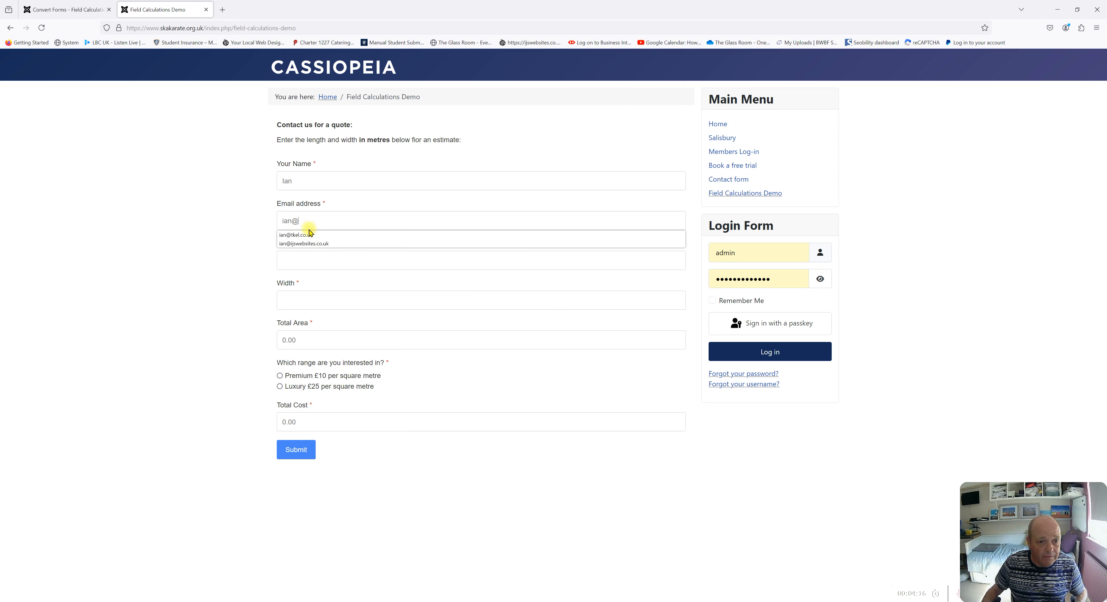
left_click(310, 234)
Enter Length 10.5 and Width 4.25, correcting an initial 4.12
left_click(301, 258)
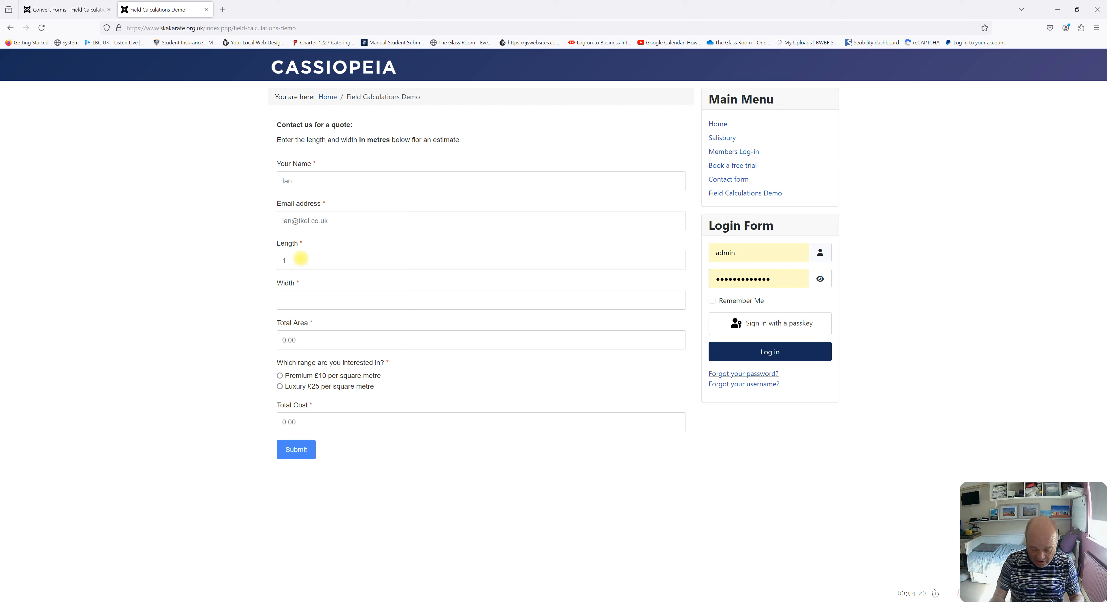
left_click(296, 297)
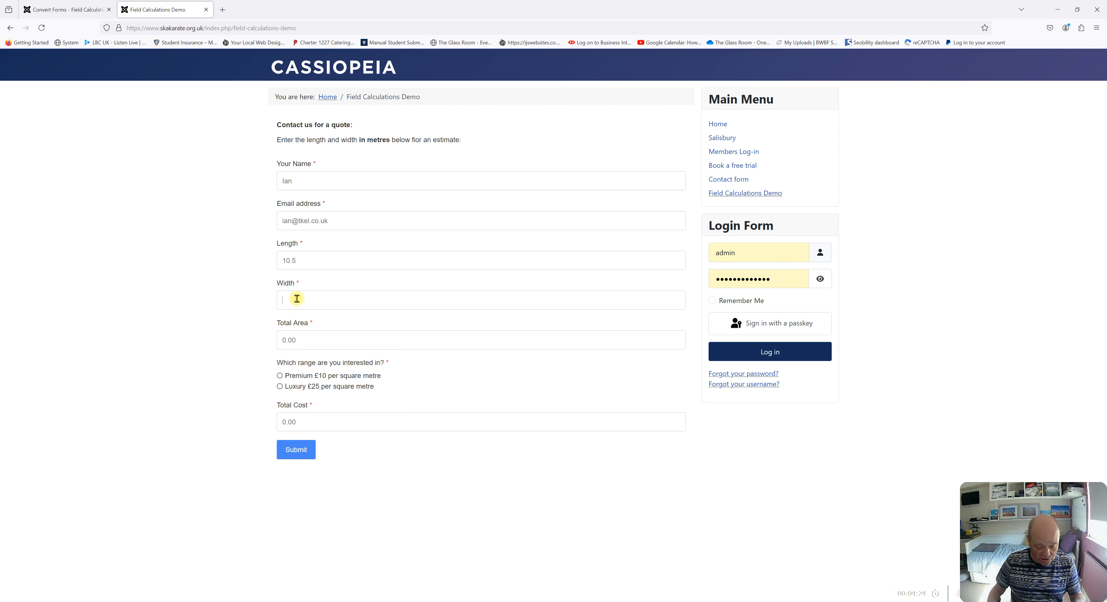
type("4")
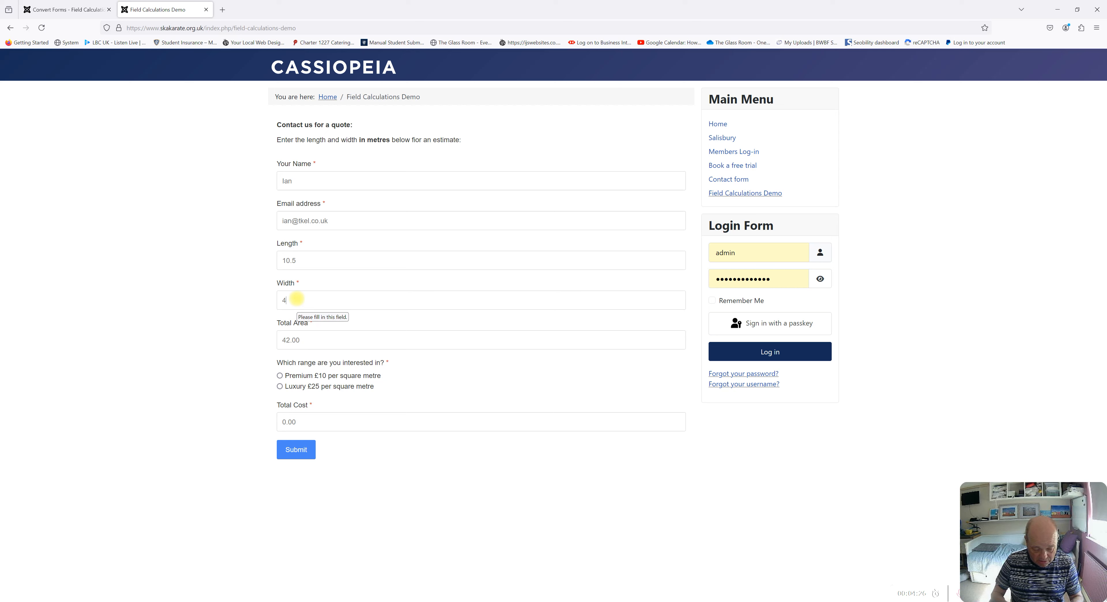
type(".12")
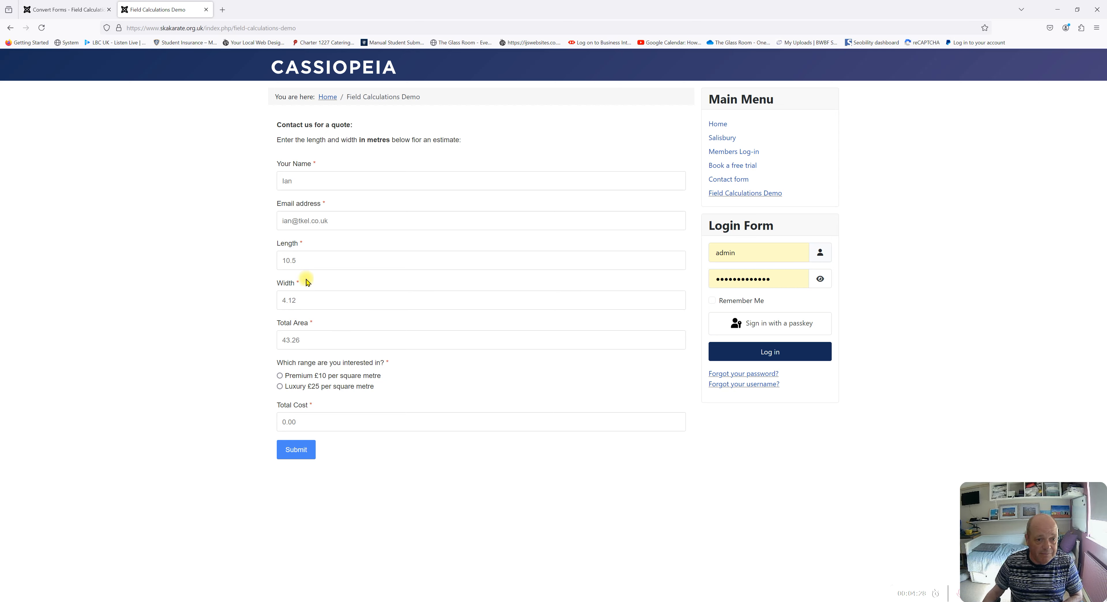
left_click(328, 342)
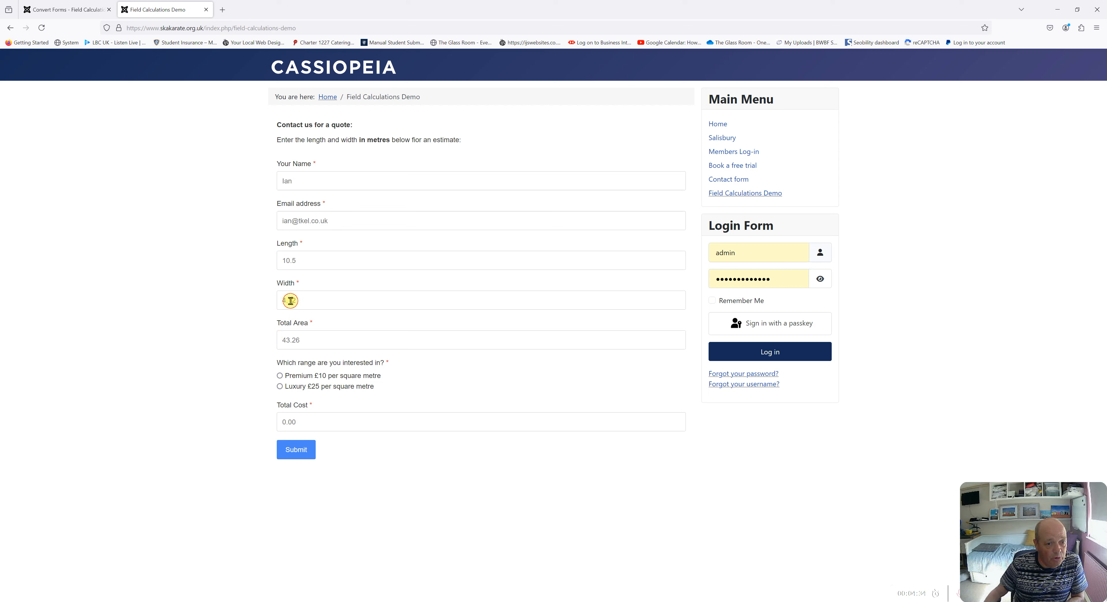
left_click_drag(290, 300, 299, 305)
key("BackSpace")
key("BackSpace")
type("25")
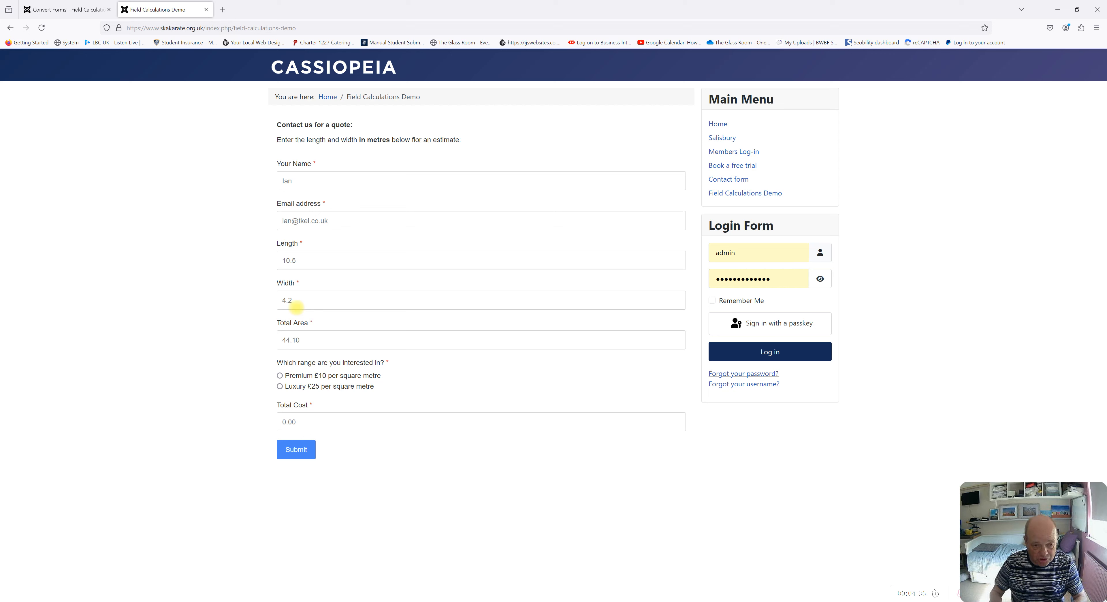
Pick Premium (Total Cost 446.30), then Luxury for a Total Cost of 1115.75
left_click(315, 345)
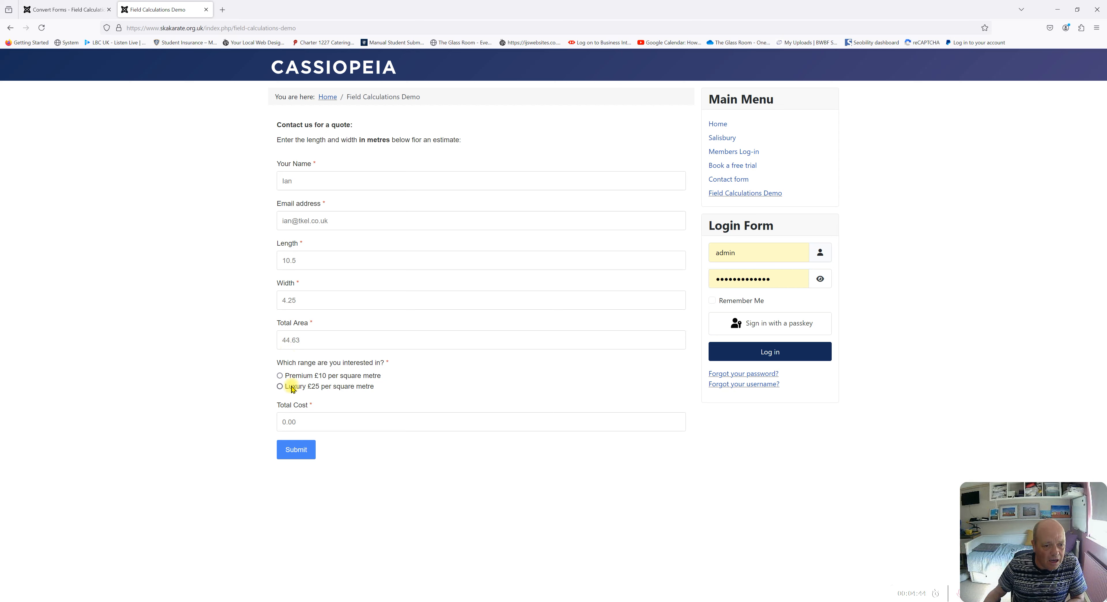
left_click(280, 376)
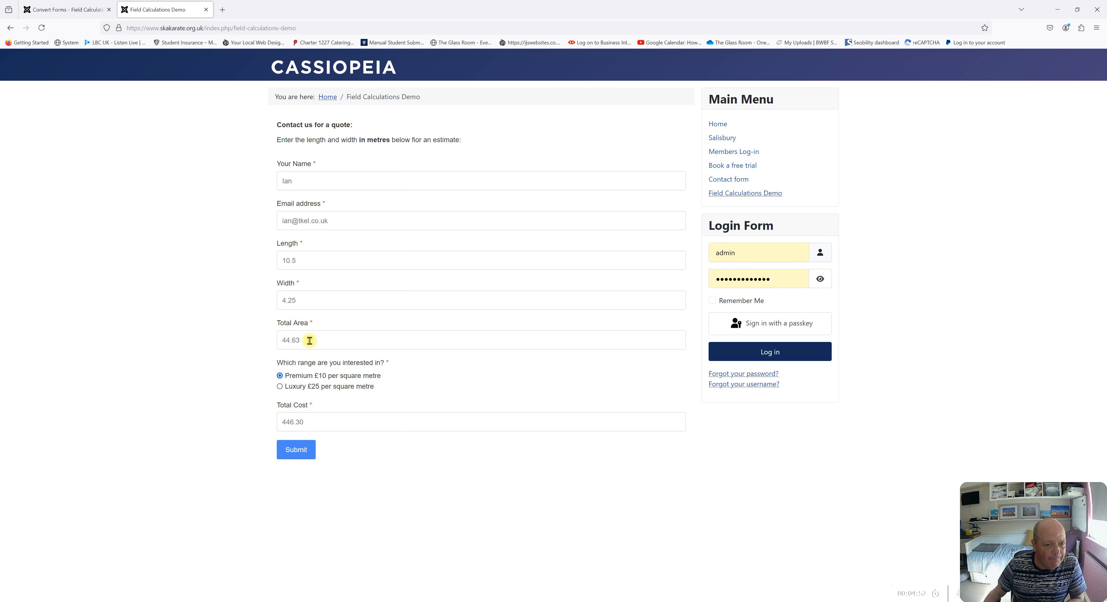
left_click(280, 386)
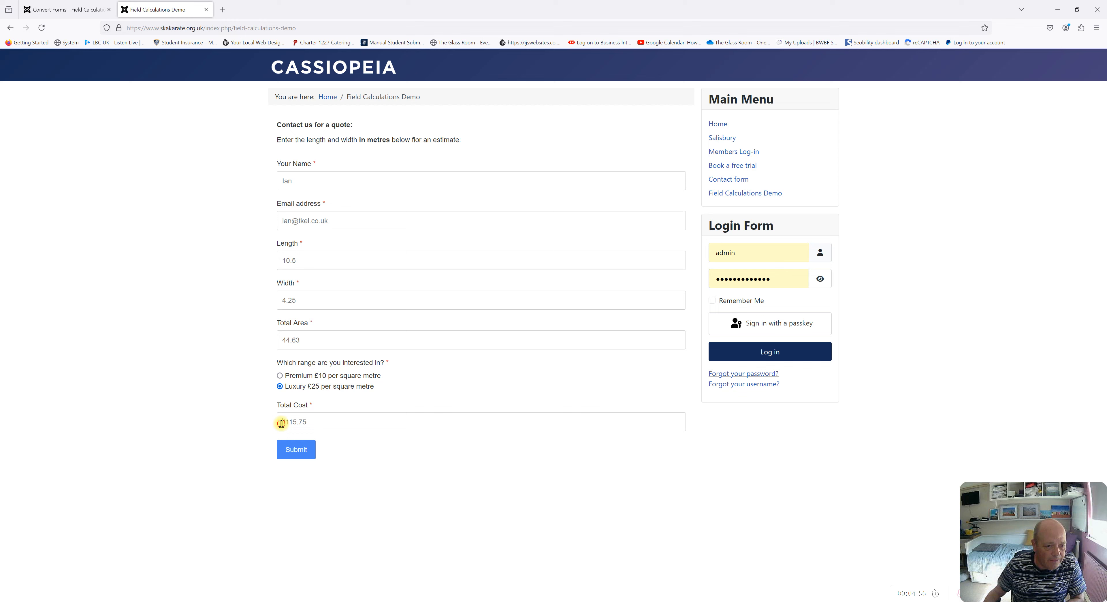
left_click_drag(280, 423, 346, 424)
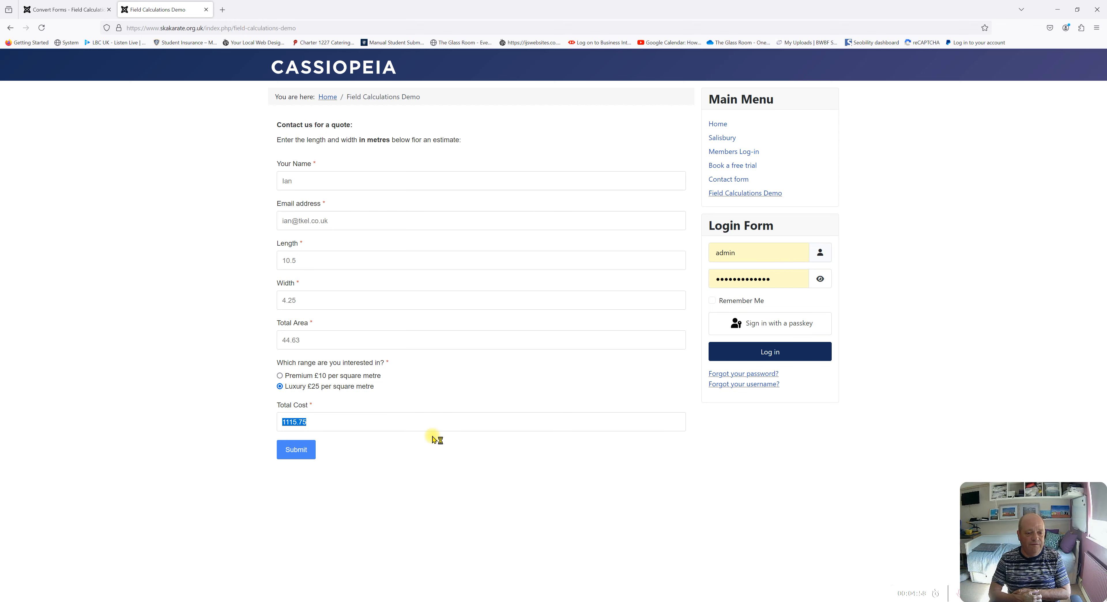